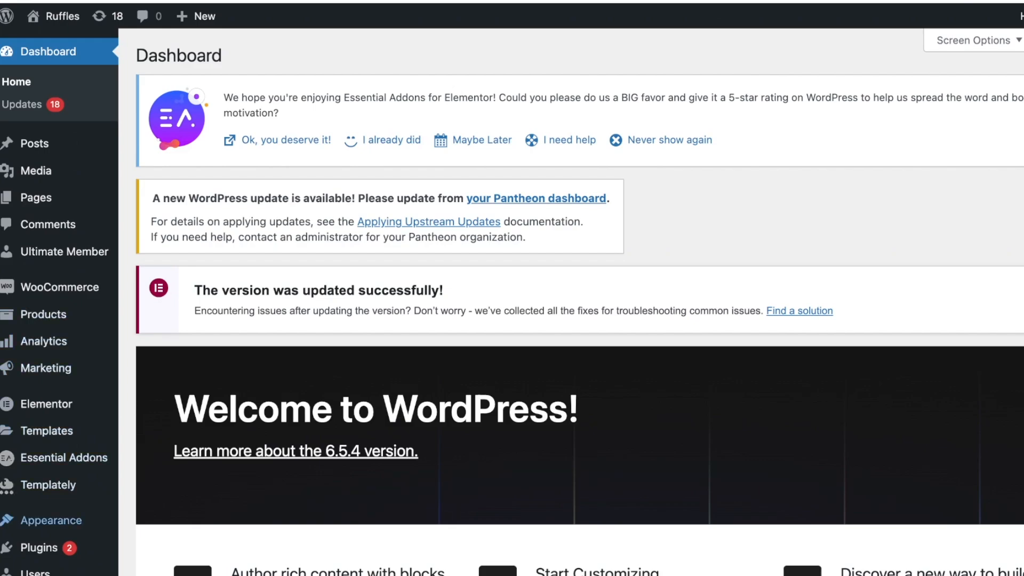
# Open the Menus management page in the site's Appearance settings
pyautogui.moveTo(51, 520)
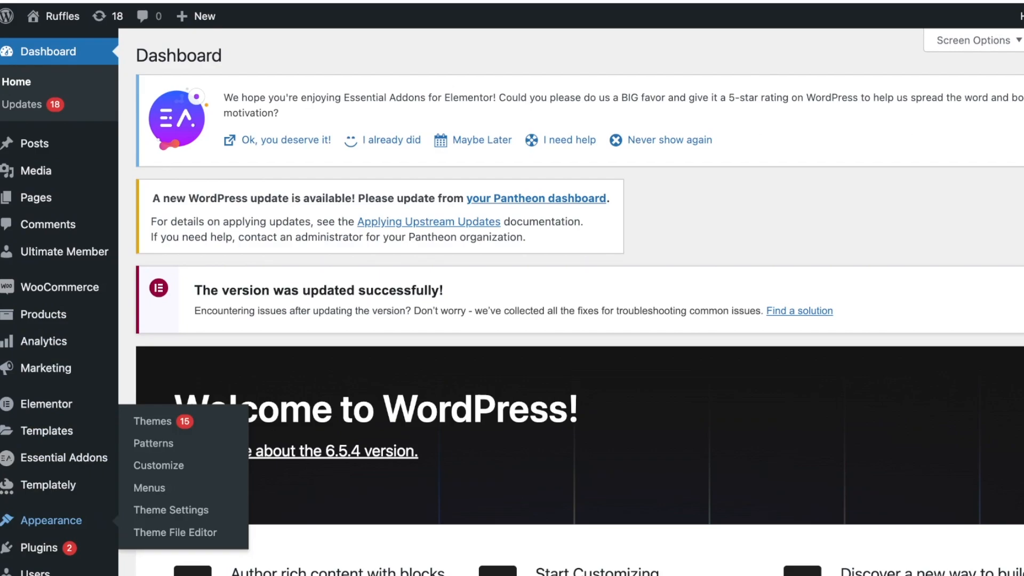
pyautogui.scroll(-4, 51, 520)
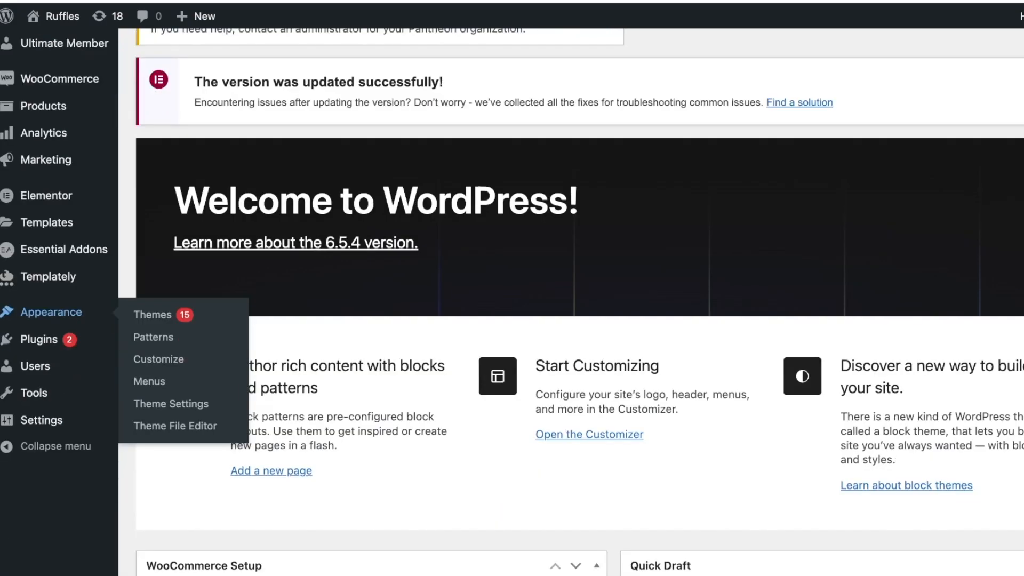
pyautogui.click(153, 314)
pyautogui.scroll(-6, 533, 266)
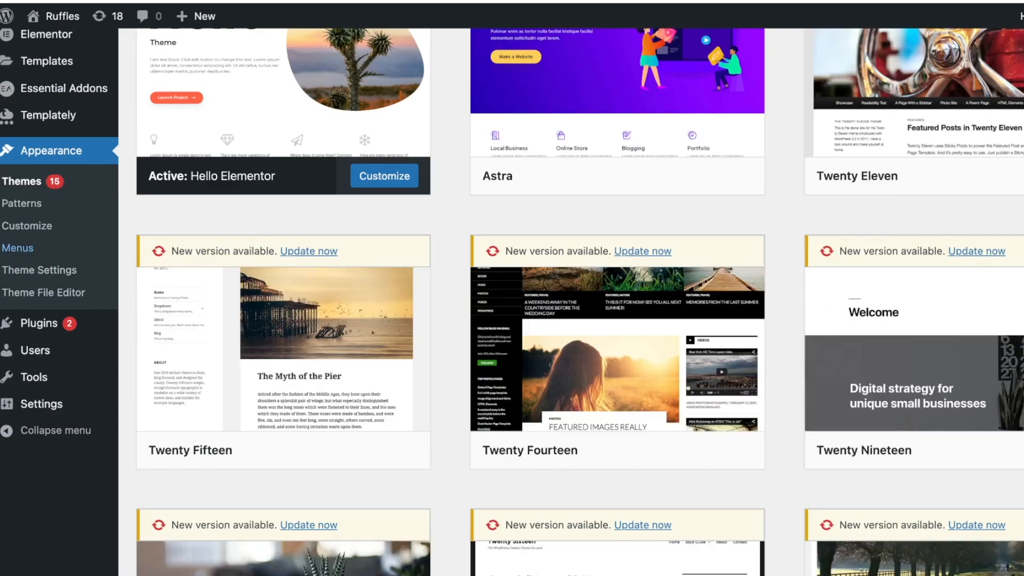
pyautogui.click(18, 246)
pyautogui.scroll(-3, 511, 299)
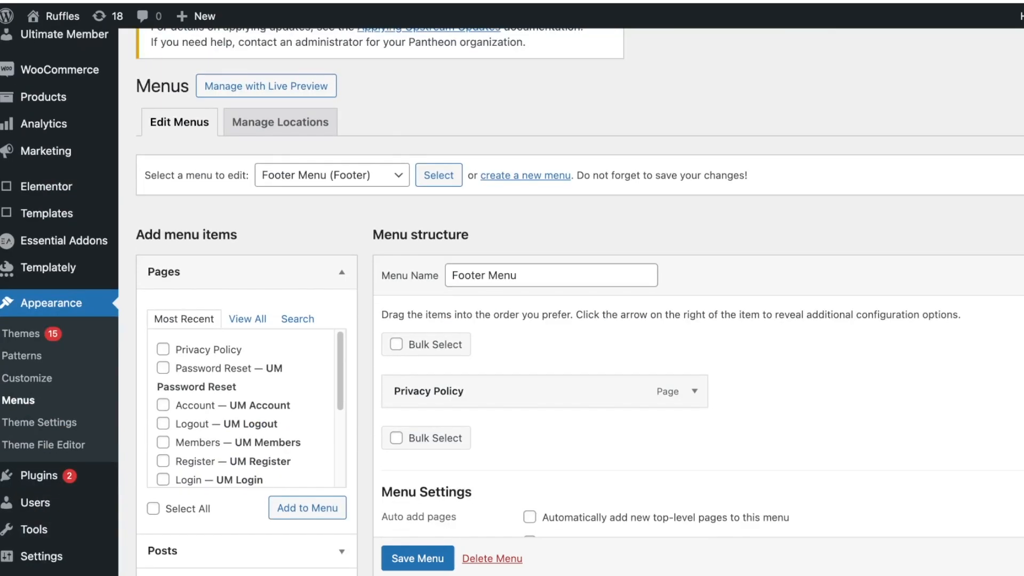
# Delete the existing Footer Menu from the site
pyautogui.click(331, 175)
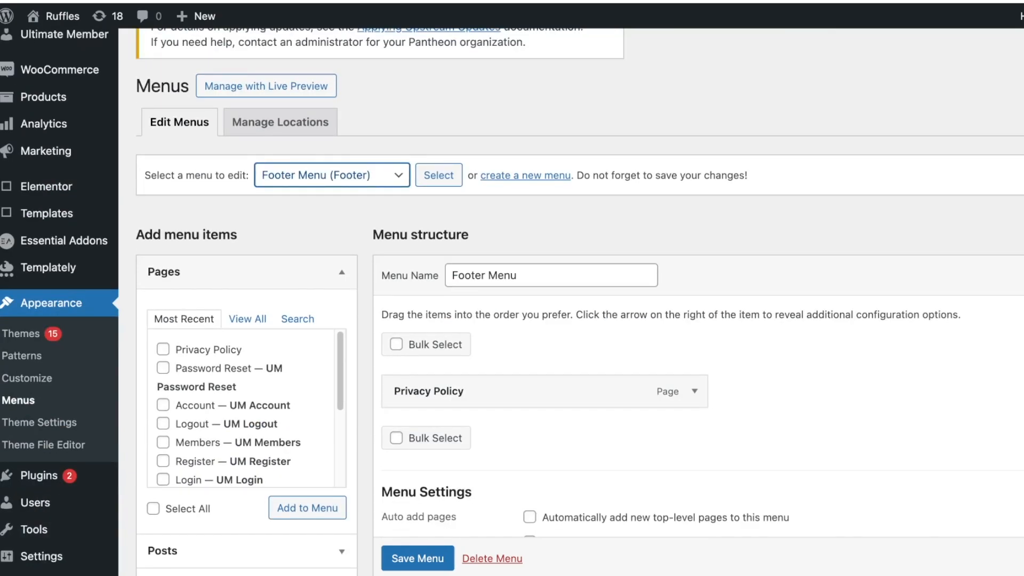
pyautogui.click(326, 161)
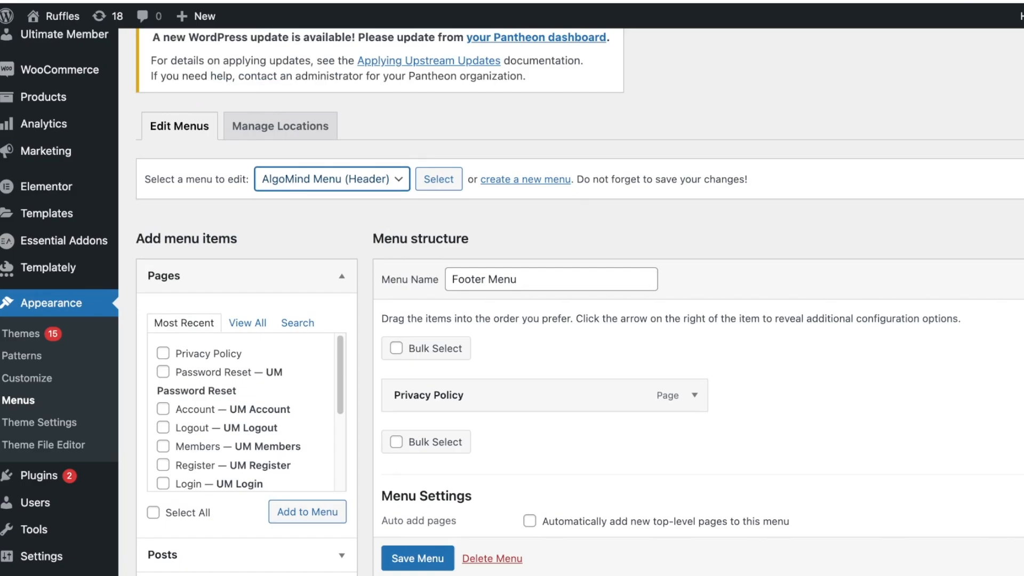
pyautogui.scroll(-3, 580, 301)
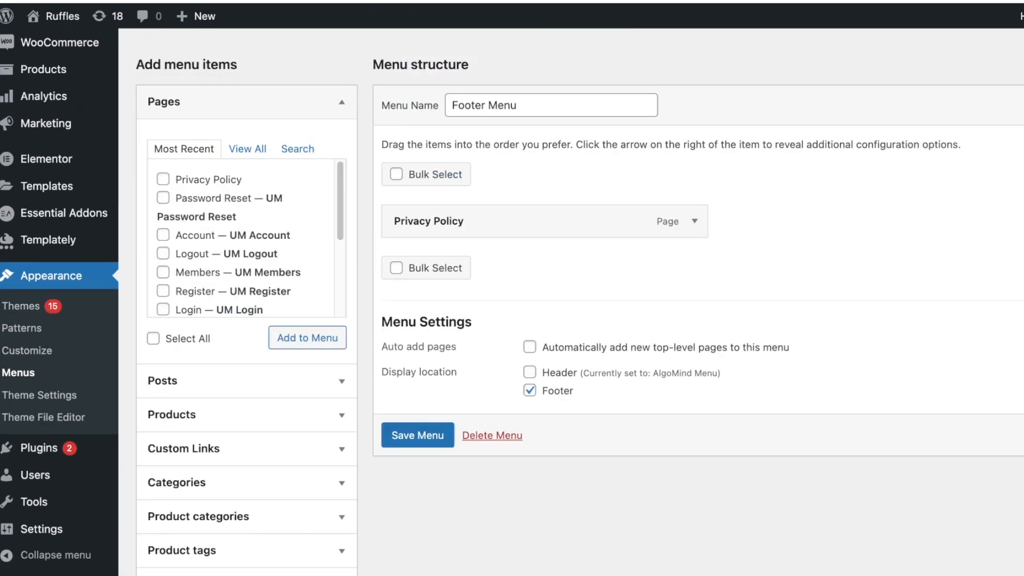
pyautogui.click(491, 435)
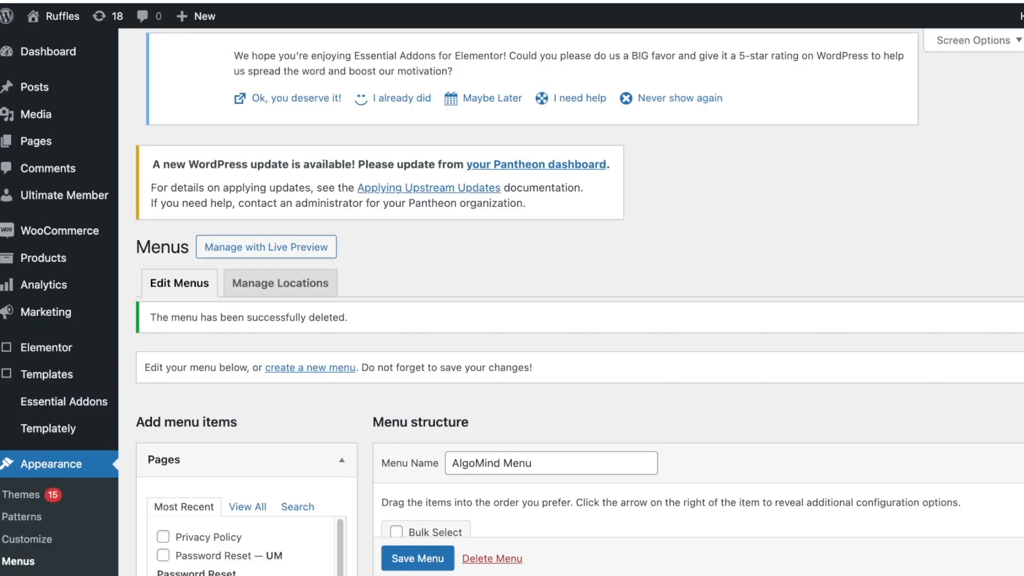
# Delete the existing AlgoMind Menu and reload the site's front page to check its header
pyautogui.scroll(-10, 579, 301)
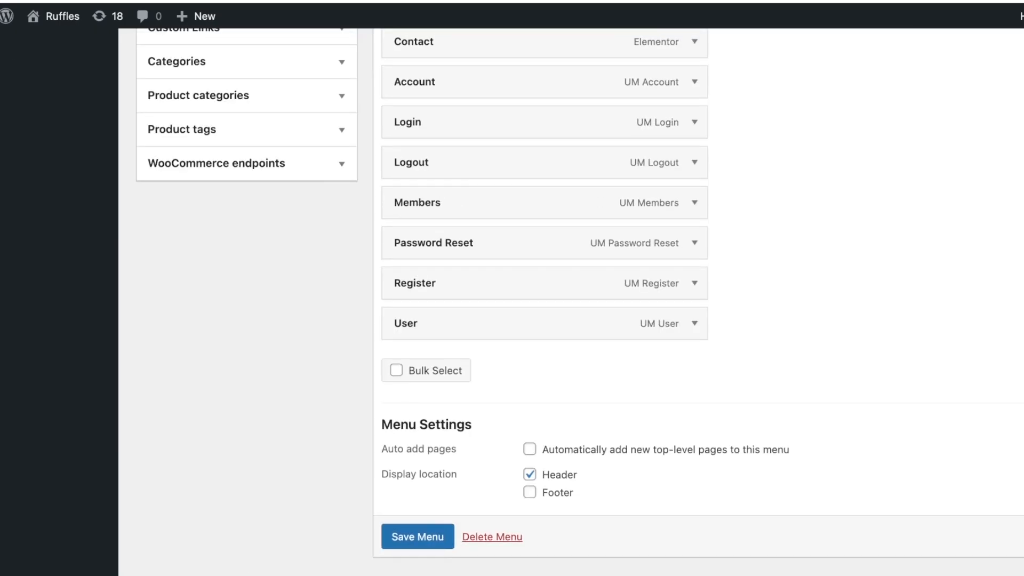
pyautogui.click(491, 537)
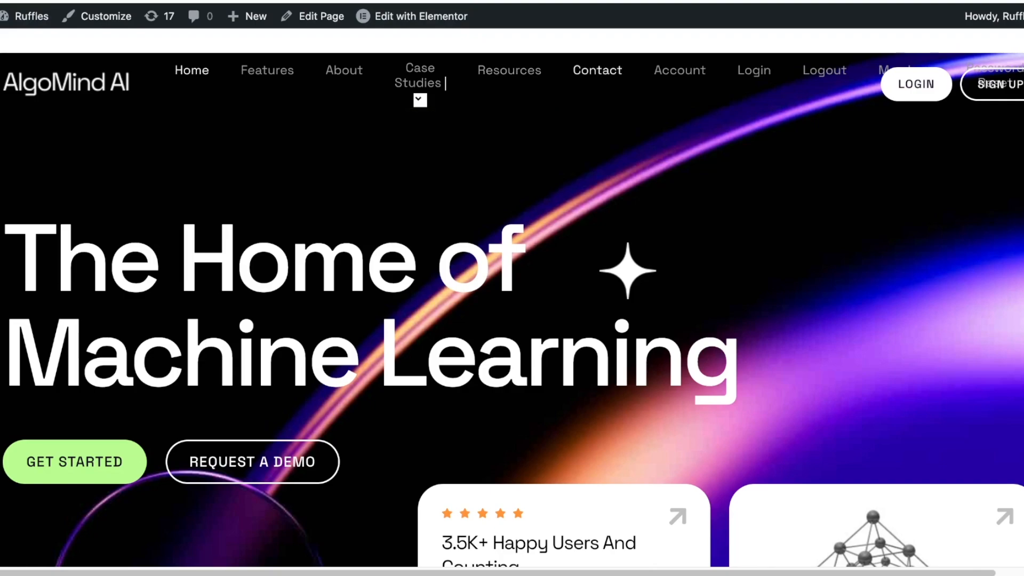
pyautogui.press('super+r')
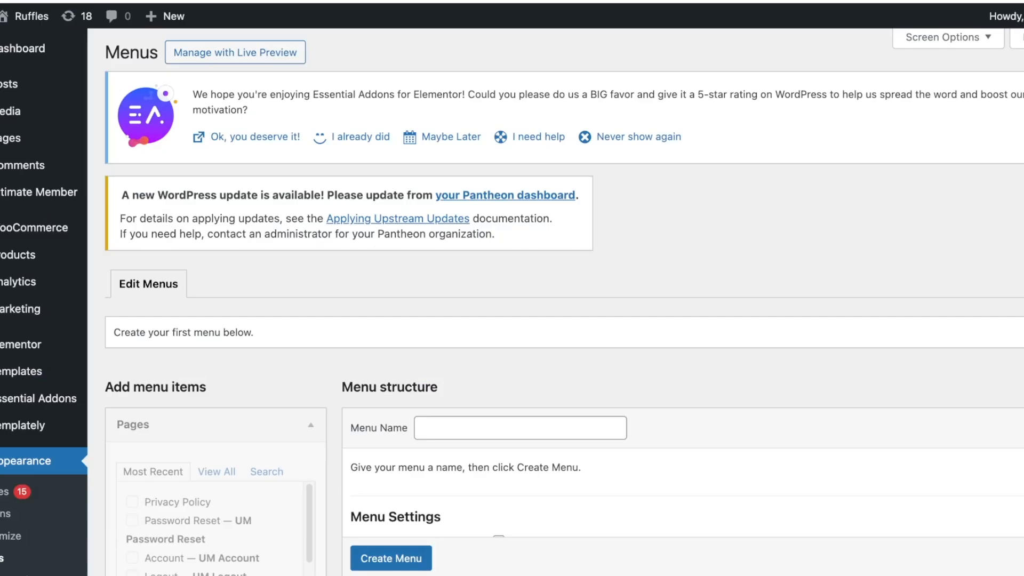
# Create a new menu named "Header Menu" and assign it to the Header display location
pyautogui.scroll(-3, 553, 299)
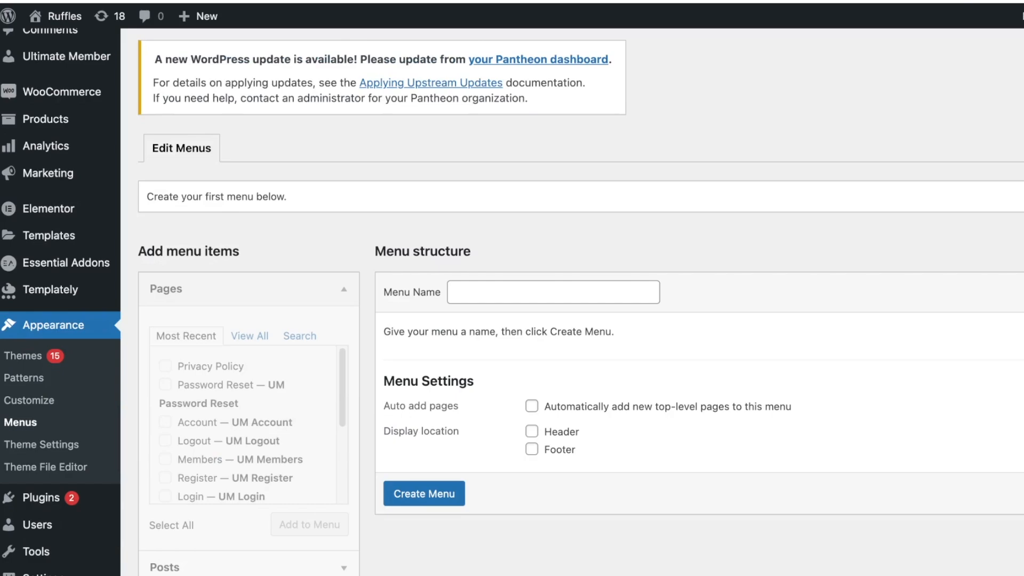
pyautogui.click(553, 292)
pyautogui.write('Head')
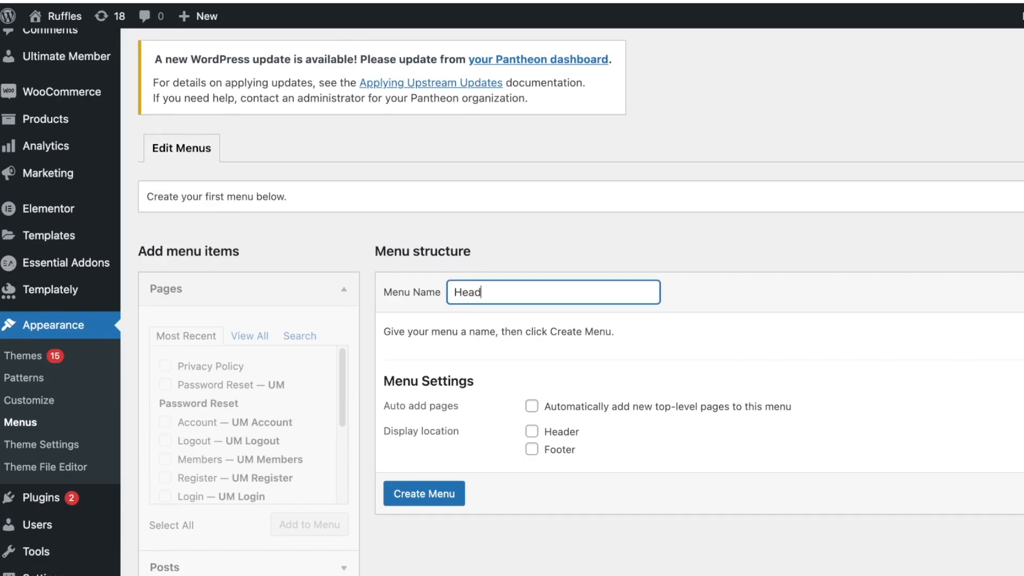
pyautogui.write('er Menu')
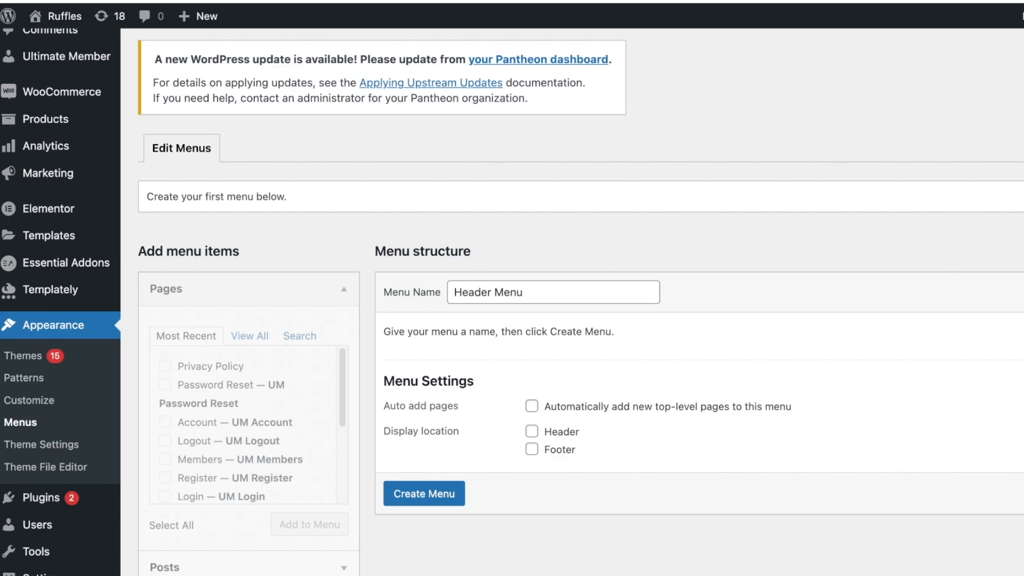
pyautogui.scroll(-3, 580, 301)
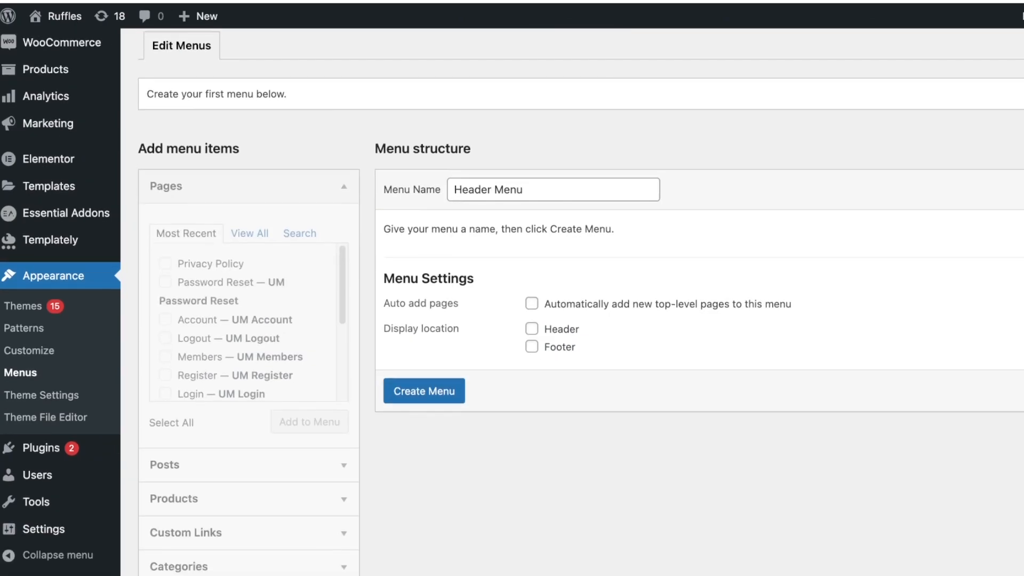
pyautogui.click(532, 329)
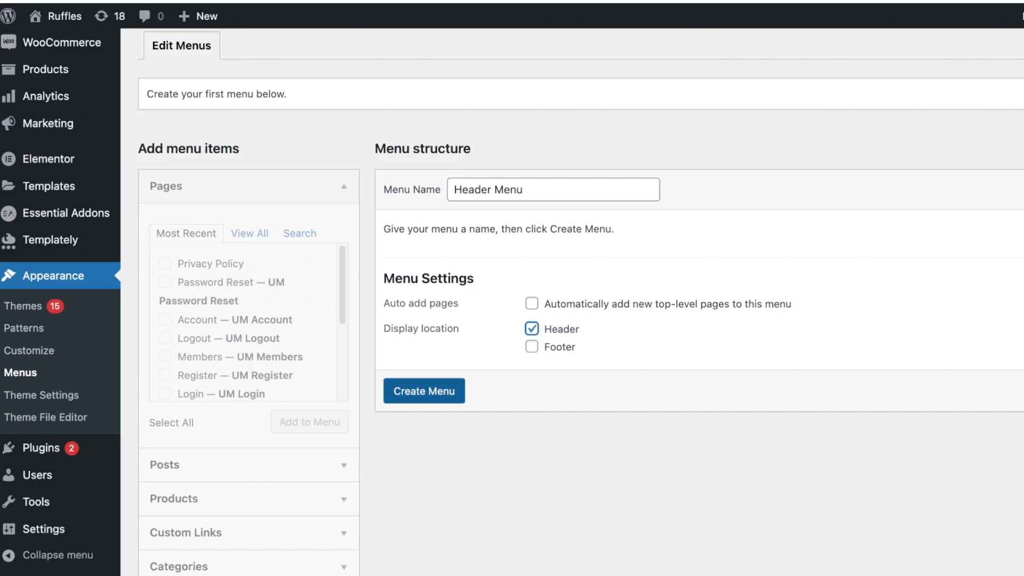
pyautogui.click(423, 391)
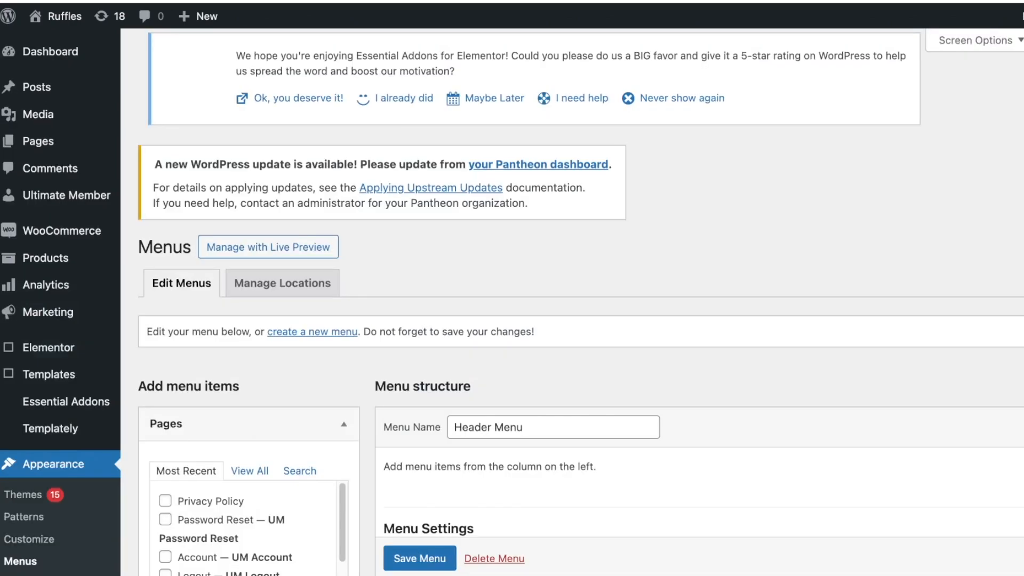
# Look over the empty menu's settings and examine which recent pages are available as menu items
pyautogui.scroll(-4, 581, 301)
pyautogui.scroll(-1, 581, 302)
pyautogui.scroll(-1, 580, 301)
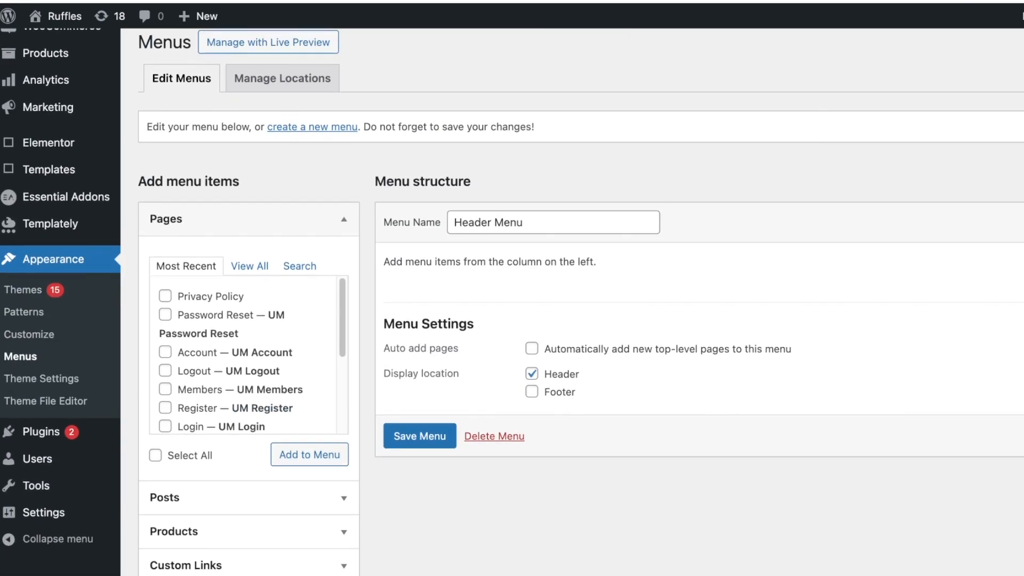
pyautogui.scroll(1, 581, 302)
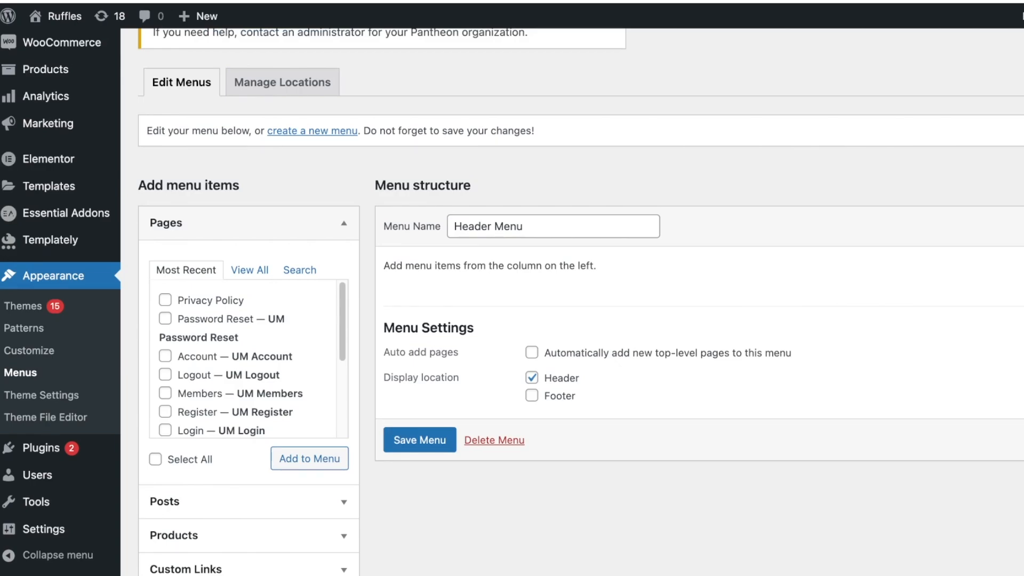
pyautogui.scroll(-1, 581, 302)
pyautogui.click(344, 199)
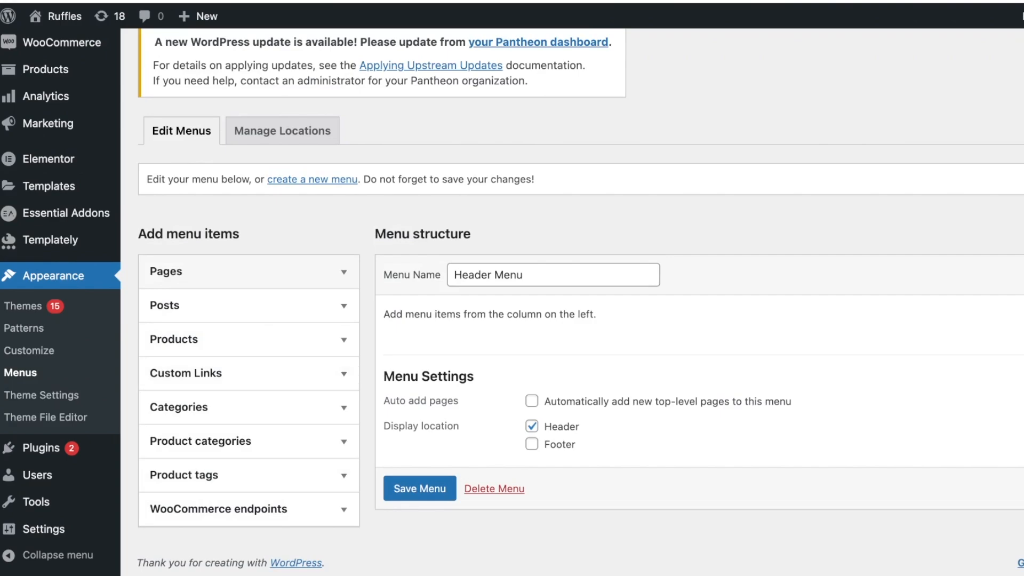
pyautogui.click(344, 272)
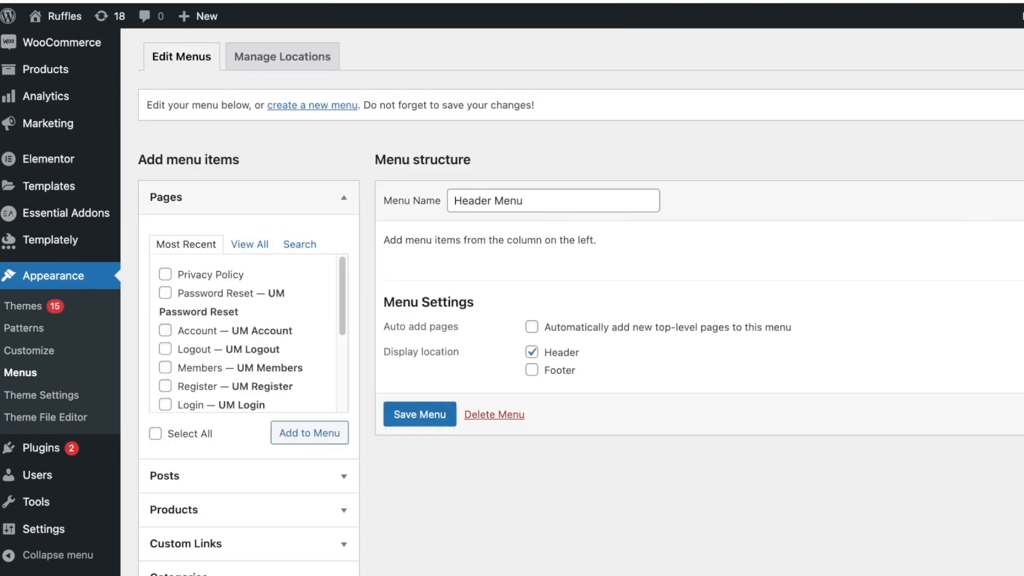
pyautogui.scroll(-3, 248, 334)
pyautogui.scroll(3, 249, 333)
pyautogui.scroll(1, 248, 333)
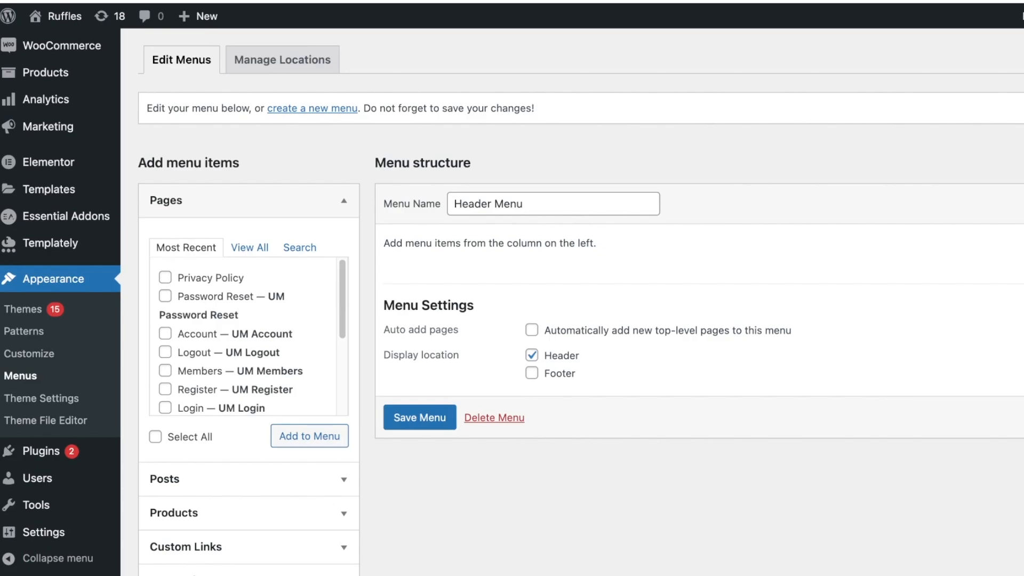
pyautogui.scroll(-3, 249, 333)
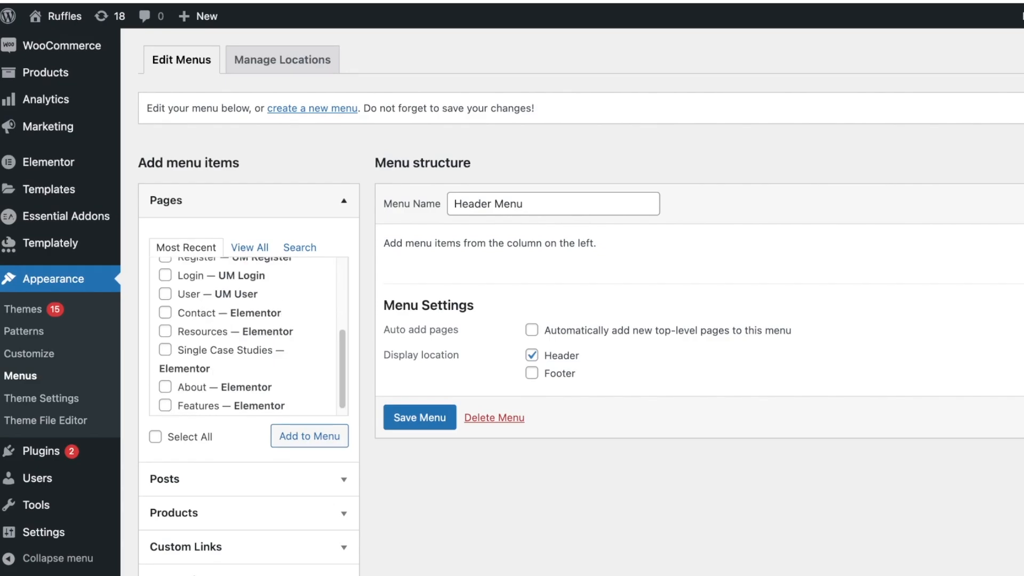
# Examine the other available menu item sources, including posts, products, custom links, product categories, product tags and WooCommerce endpoints
pyautogui.click(343, 200)
pyautogui.click(344, 234)
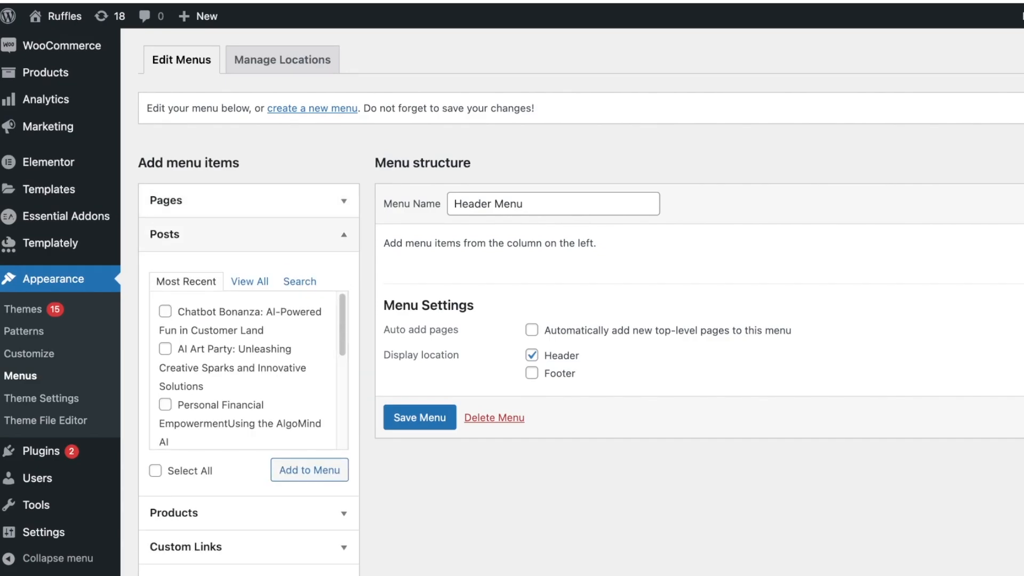
pyautogui.click(344, 234)
pyautogui.click(343, 268)
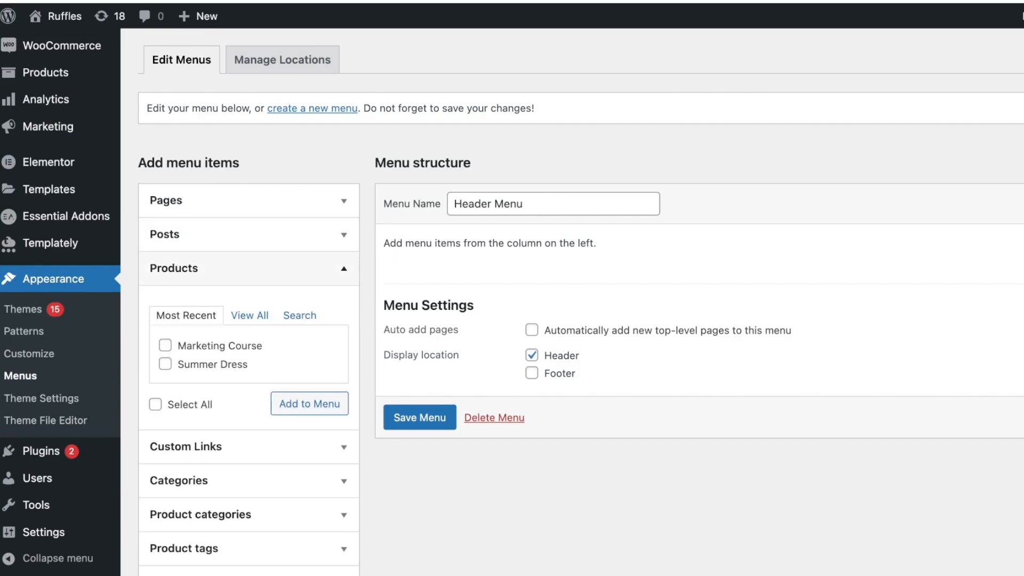
pyautogui.click(343, 446)
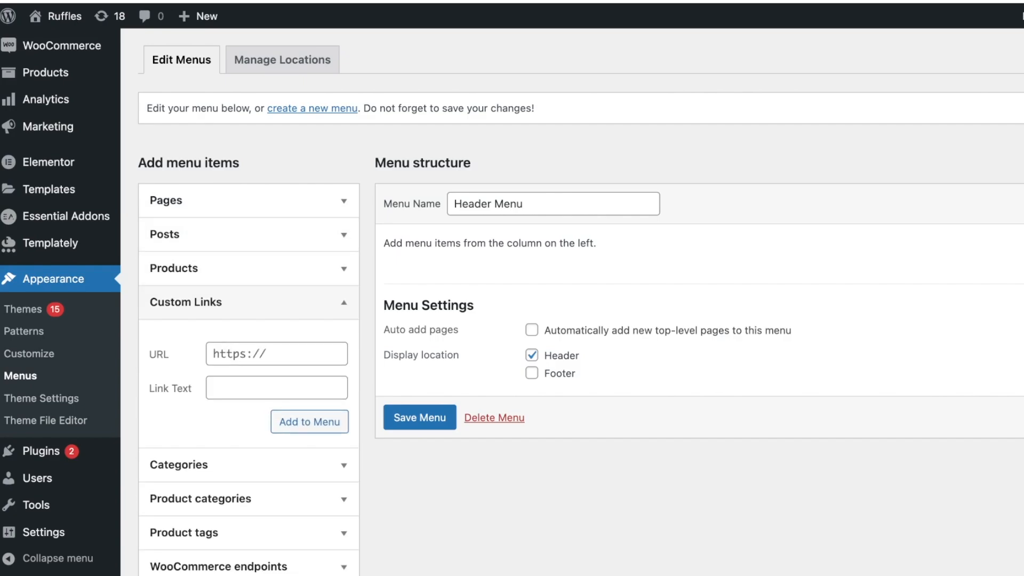
pyautogui.click(344, 496)
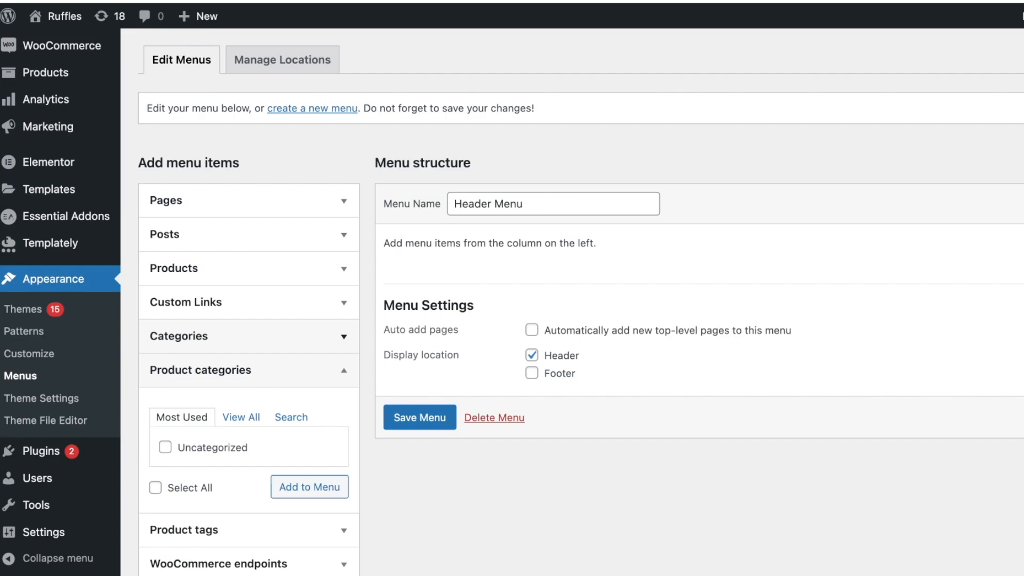
pyautogui.click(344, 336)
pyautogui.click(343, 336)
pyautogui.click(343, 370)
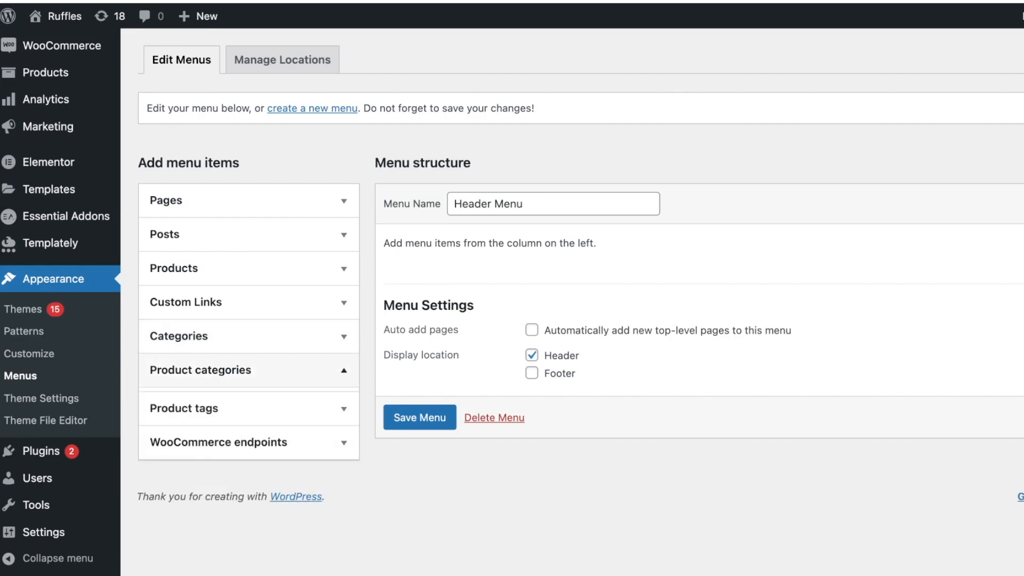
pyautogui.click(343, 370)
pyautogui.click(343, 439)
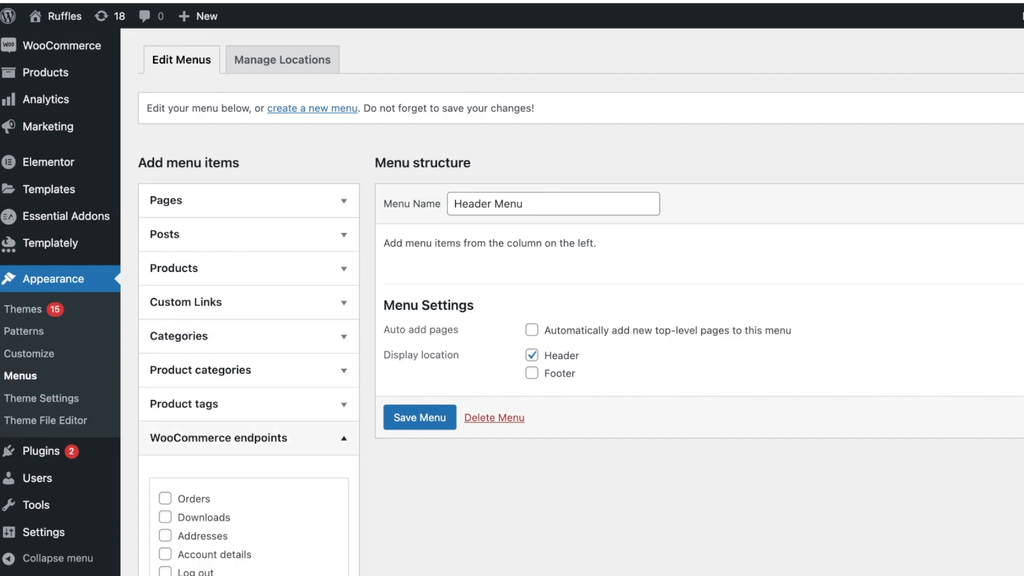
pyautogui.click(344, 404)
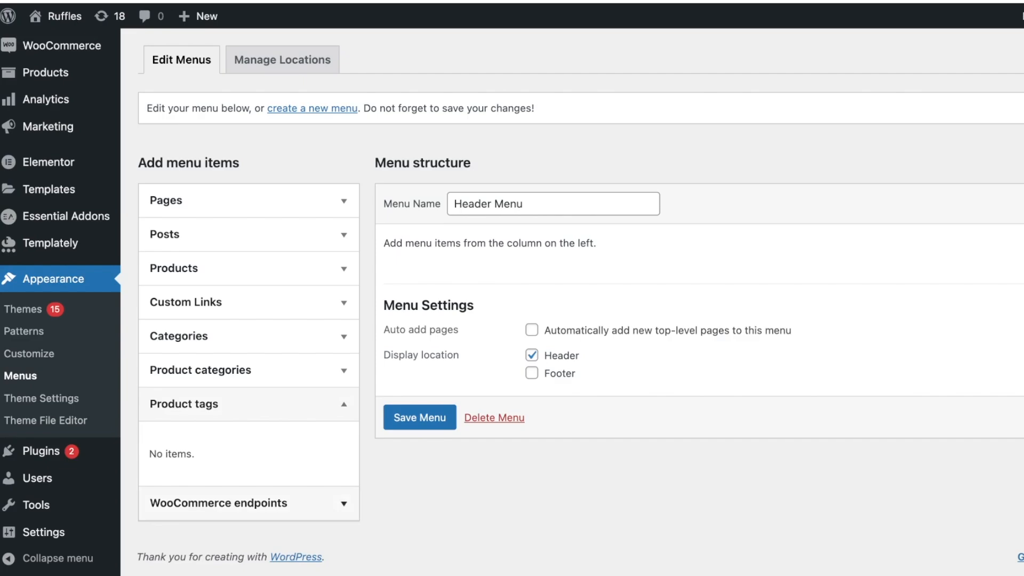
pyautogui.click(344, 503)
pyautogui.scroll(-1, 344, 453)
pyautogui.click(343, 404)
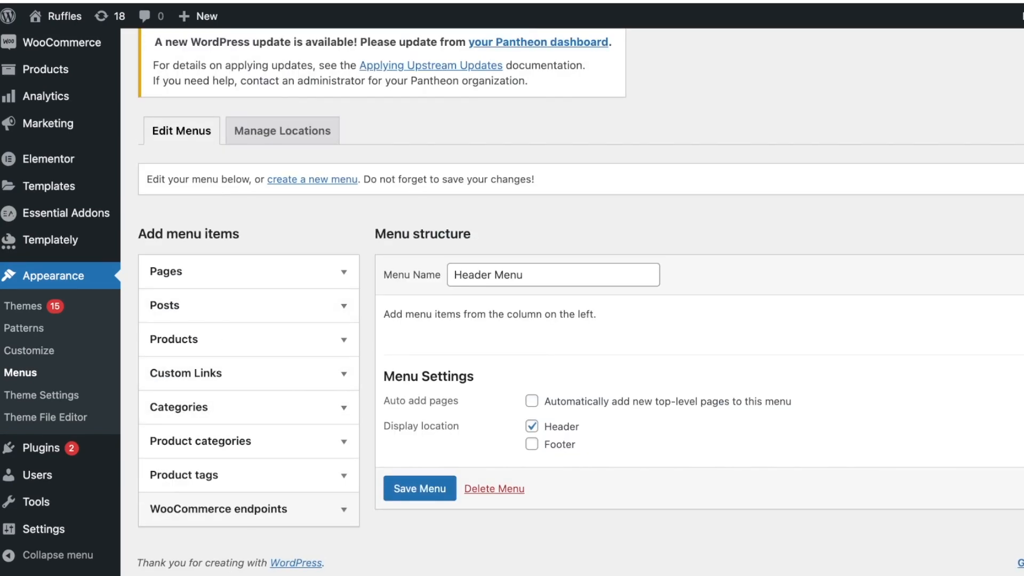
# Add all of the most recent posts to the Header Menu and look over the added items
pyautogui.click(343, 305)
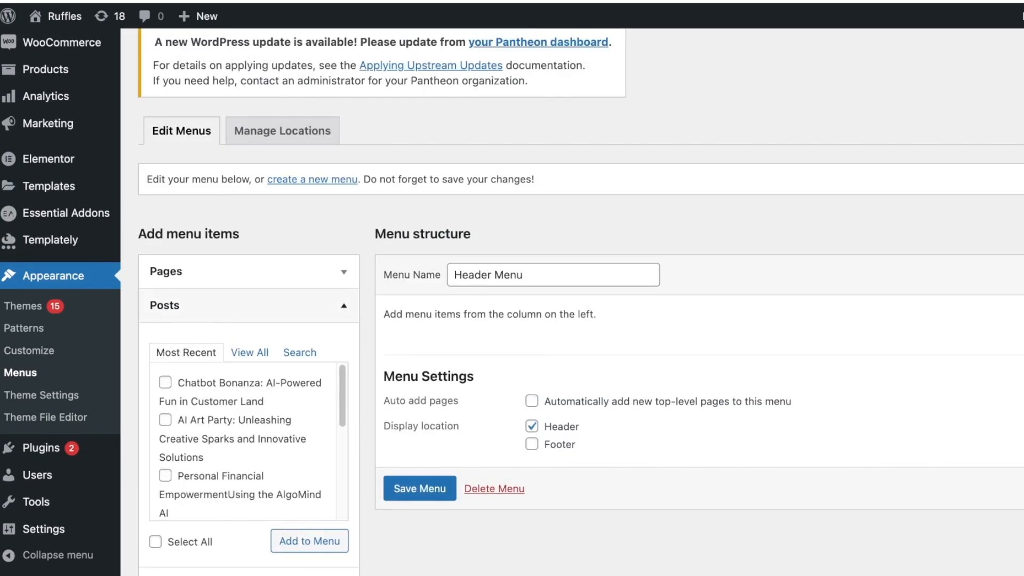
pyautogui.scroll(-5, 248, 437)
pyautogui.scroll(-3, 320, 373)
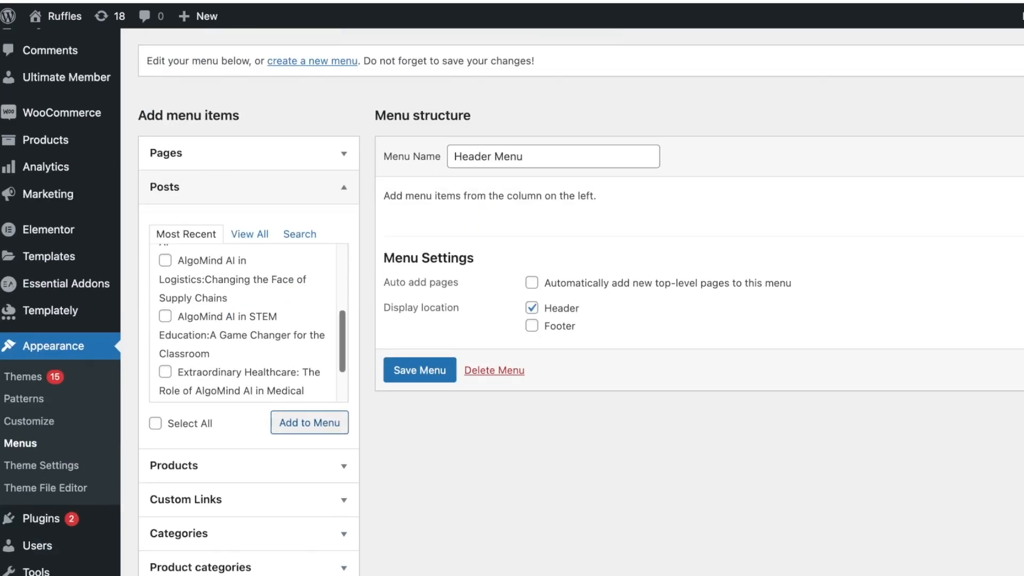
pyautogui.click(155, 423)
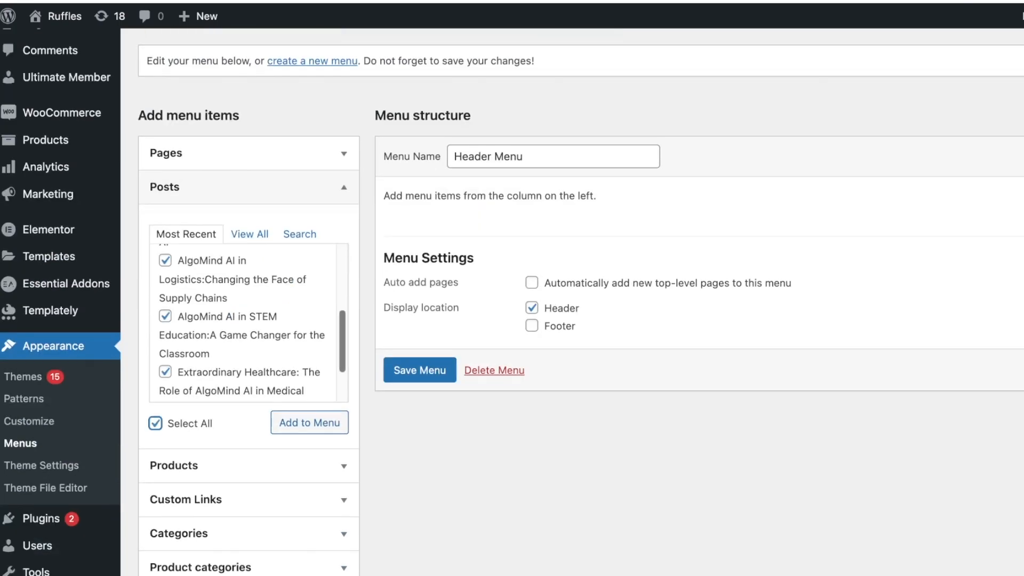
pyautogui.scroll(6, 248, 320)
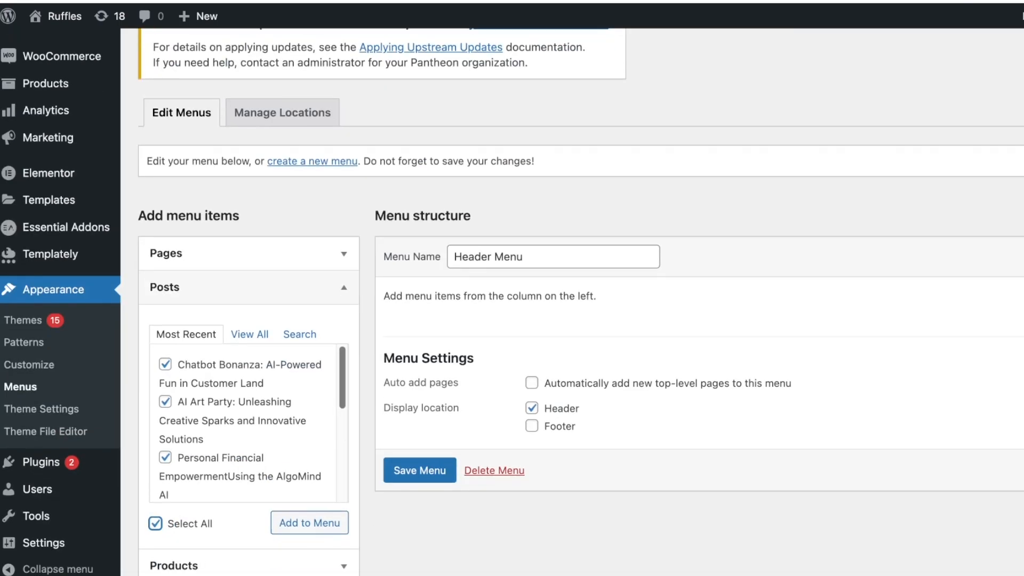
pyautogui.scroll(-3, 511, 320)
pyautogui.click(309, 391)
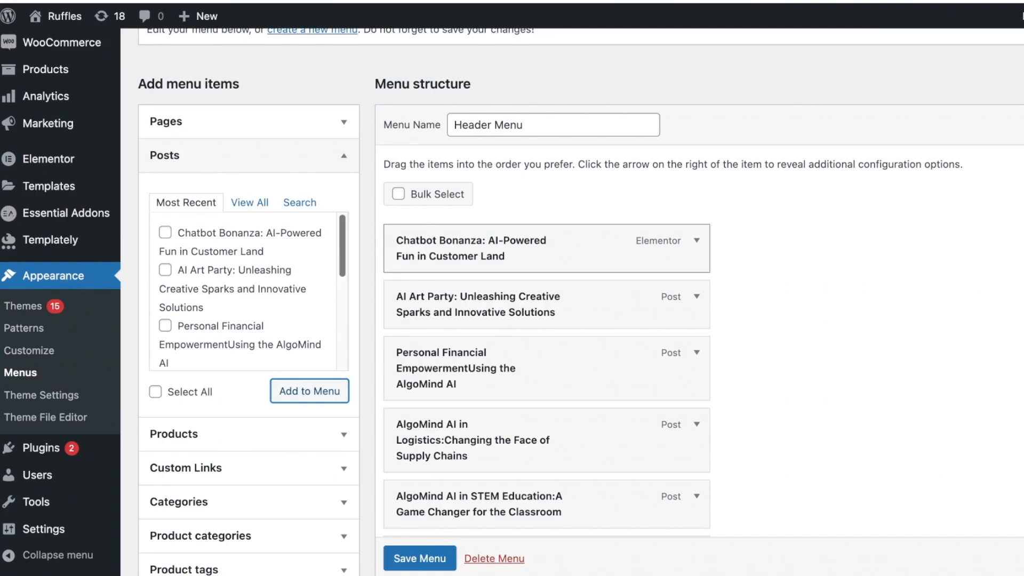
pyautogui.scroll(-6, 533, 319)
pyautogui.scroll(6, 533, 320)
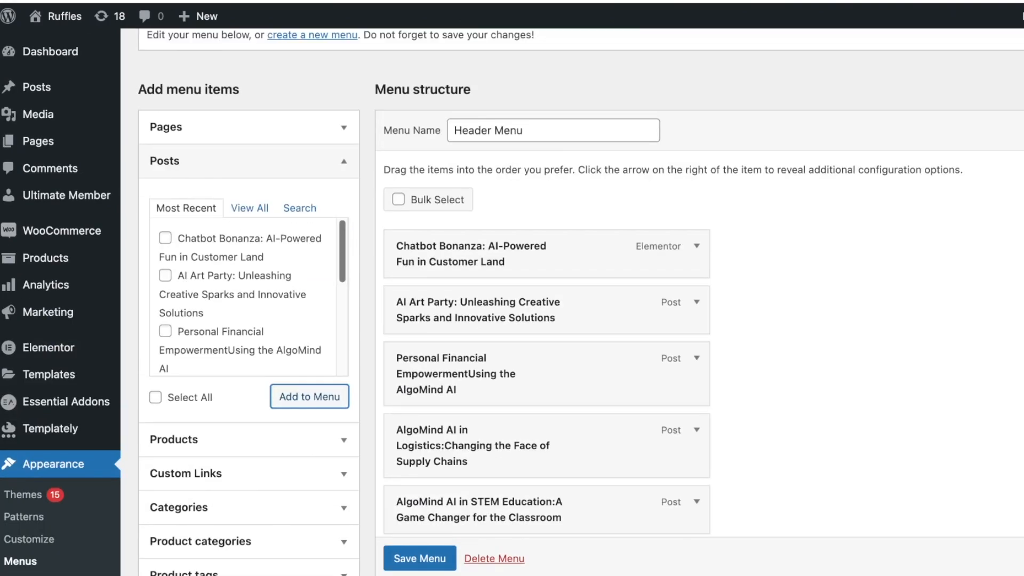
# Nest the Personal Financial post under AI Art Party, and the STEM Education, Extraordinary Healthcare and Urban Planning posts under AlgoMind AI in Logistics
pyautogui.scroll(-7, 533, 253)
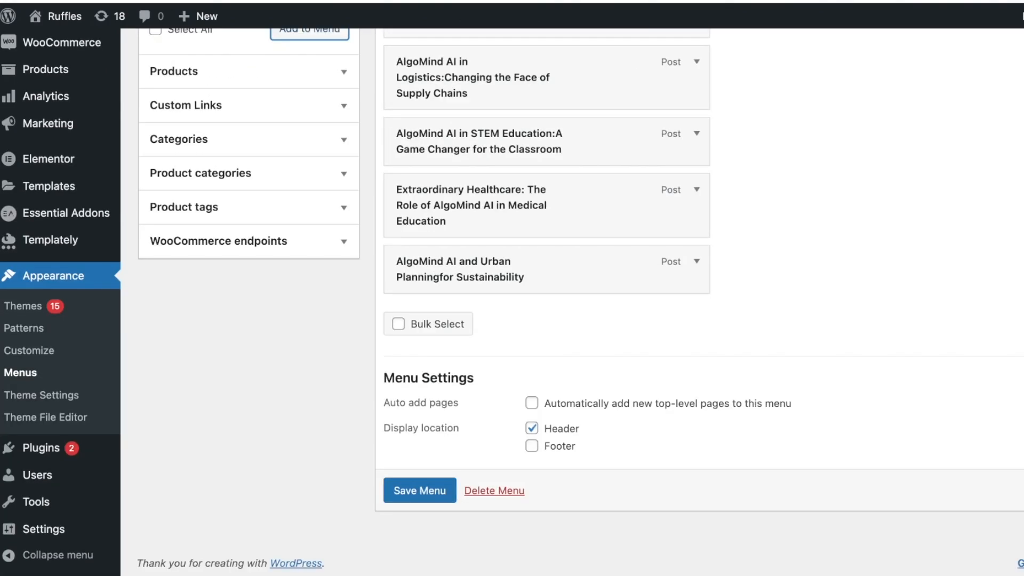
pyautogui.moveTo(470, 280); pyautogui.dragTo(641, 275)
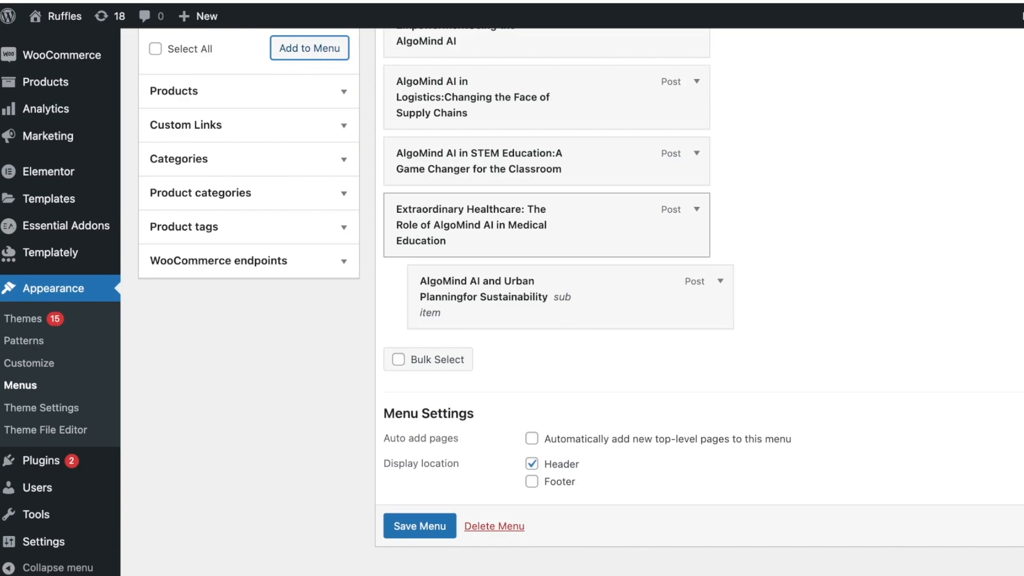
pyautogui.moveTo(480, 225); pyautogui.dragTo(573, 224)
pyautogui.moveTo(480, 161); pyautogui.dragTo(512, 161)
pyautogui.moveTo(510, 234); pyautogui.dragTo(487, 236)
pyautogui.moveTo(507, 305); pyautogui.dragTo(488, 305)
pyautogui.scroll(2, 488, 256)
pyautogui.moveTo(486, 200); pyautogui.dragTo(503, 201)
pyautogui.moveTo(487, 133); pyautogui.dragTo(518, 133)
pyautogui.moveTo(496, 70); pyautogui.dragTo(495, 70)
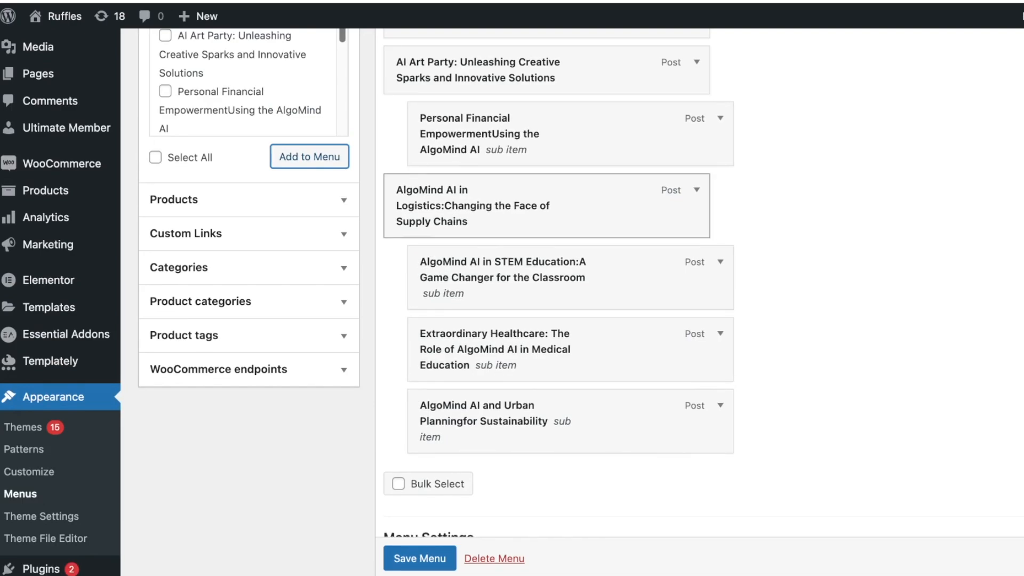
# Make AI Art Party, Personal Financial and AlgoMind AI in Logistics direct sub items of Chatbot Bonanza
pyautogui.scroll(2, 494, 194)
pyautogui.moveTo(496, 92); pyautogui.dragTo(581, 97)
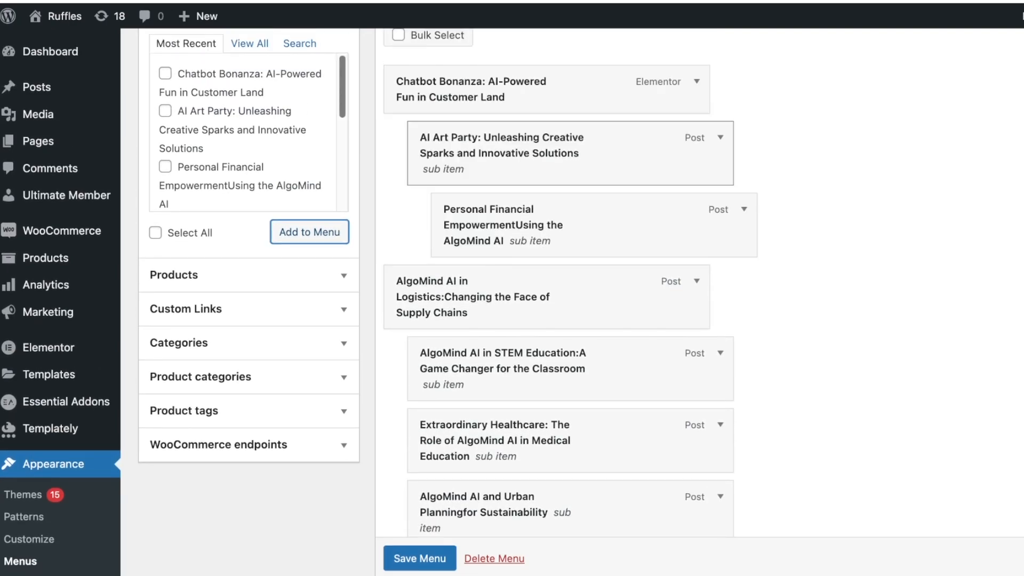
pyautogui.moveTo(494, 296); pyautogui.dragTo(565, 296)
pyautogui.moveTo(503, 152)
pyautogui.mouseDown()
pyautogui.moveTo(477, 153)
pyautogui.moveTo(506, 153)
pyautogui.mouseUp()
pyautogui.moveTo(504, 225); pyautogui.dragTo(480, 224)
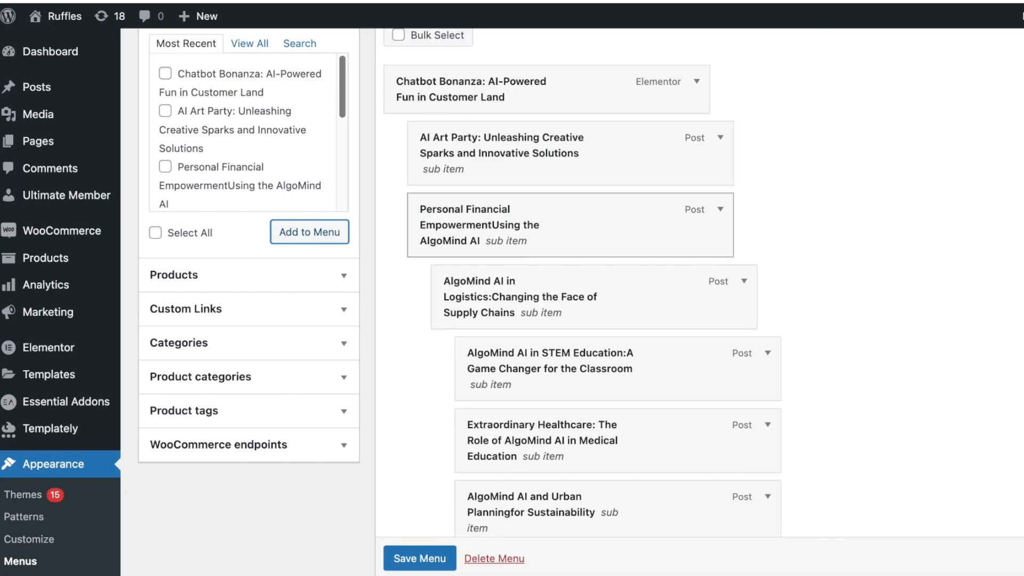
pyautogui.moveTo(514, 296); pyautogui.dragTo(490, 296)
pyautogui.scroll(-2, 498, 368)
pyautogui.moveTo(504, 366)
pyautogui.mouseDown()
pyautogui.moveTo(477, 365)
pyautogui.moveTo(491, 368)
pyautogui.mouseUp()
pyautogui.moveTo(499, 295)
pyautogui.mouseDown()
pyautogui.moveTo(429, 290)
pyautogui.moveTo(447, 333)
pyautogui.moveTo(449, 290)
pyautogui.moveTo(395, 309)
pyautogui.moveTo(430, 306)
pyautogui.mouseUp()
pyautogui.moveTo(483, 365); pyautogui.dragTo(421, 368)
pyautogui.moveTo(497, 297); pyautogui.dragTo(433, 299)
pyautogui.scroll(4, 453, 304)
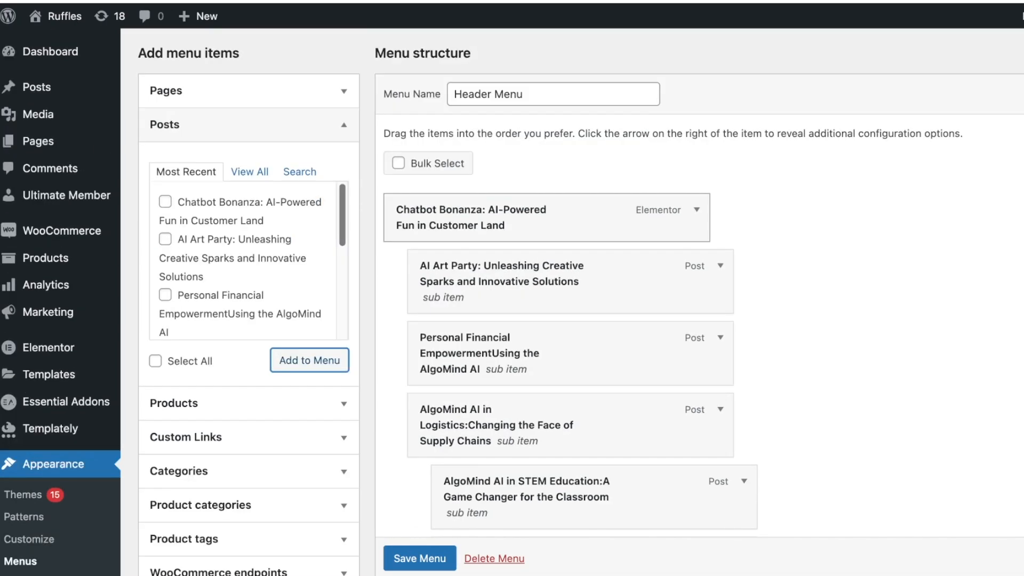
pyautogui.moveTo(453, 218)
pyautogui.mouseDown()
pyautogui.moveTo(500, 222)
pyautogui.moveTo(462, 225)
pyautogui.mouseUp()
# Look at the custom link fields and the site's front page, and return to the recent posts list
pyautogui.scroll(-1, 463, 221)
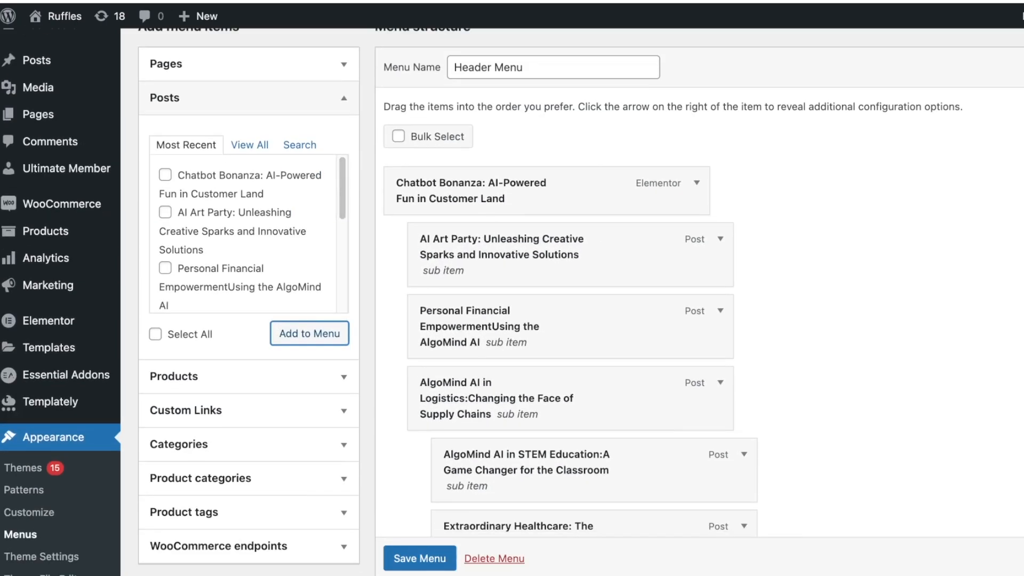
pyautogui.click(185, 410)
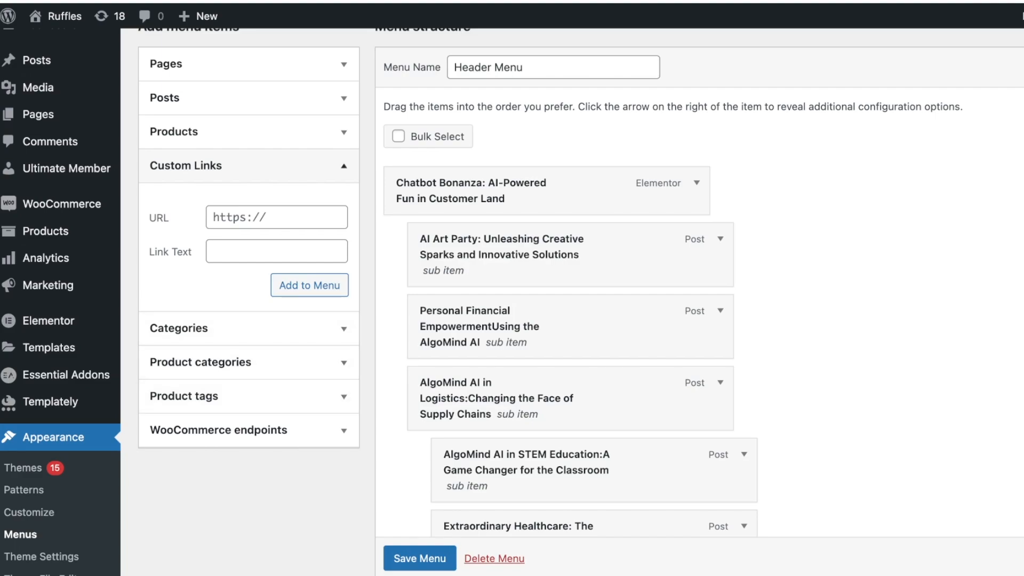
pyautogui.click(267, 217)
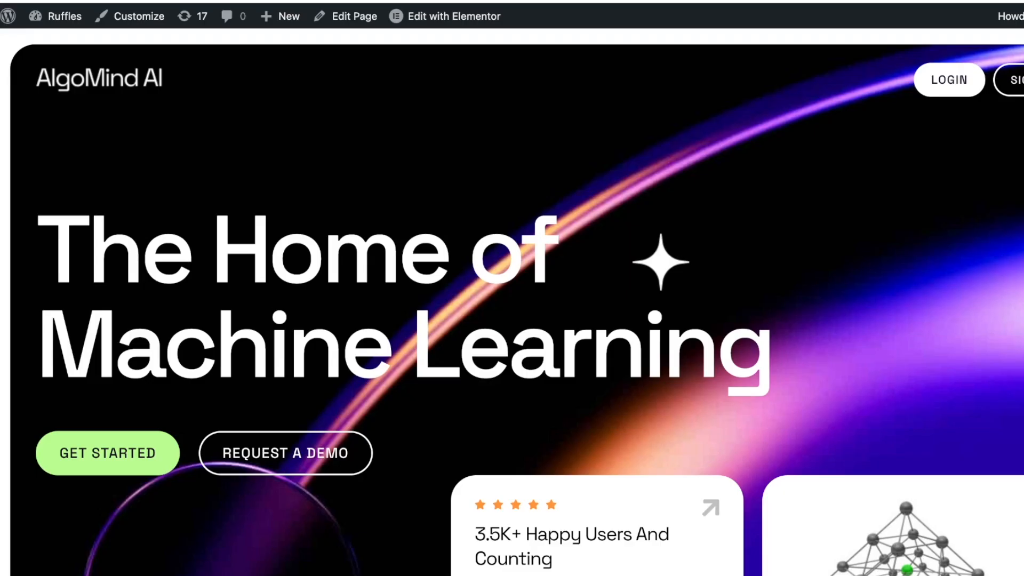
pyautogui.scroll(-10, 512, 288)
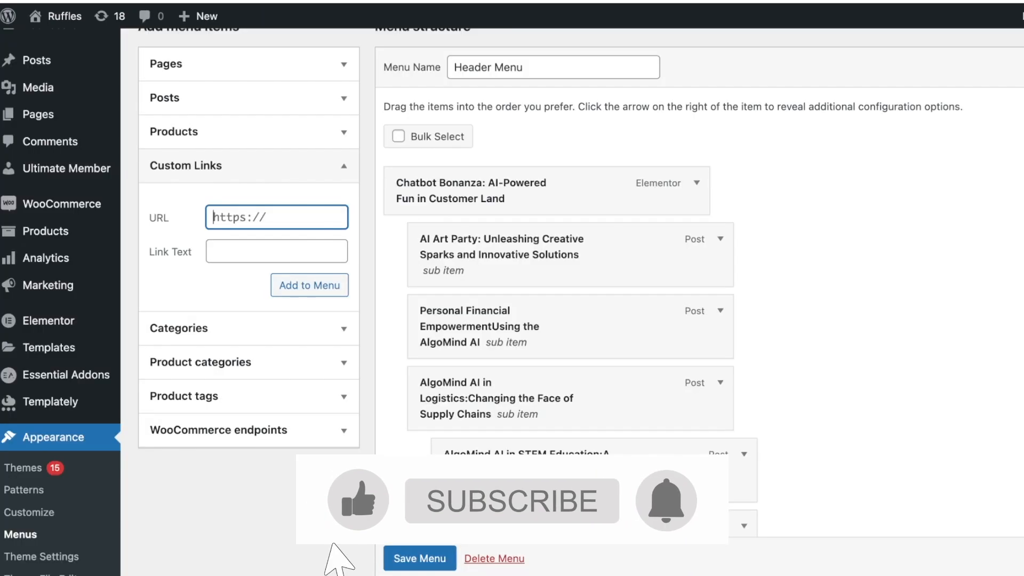
pyautogui.scroll(1, 361, 548)
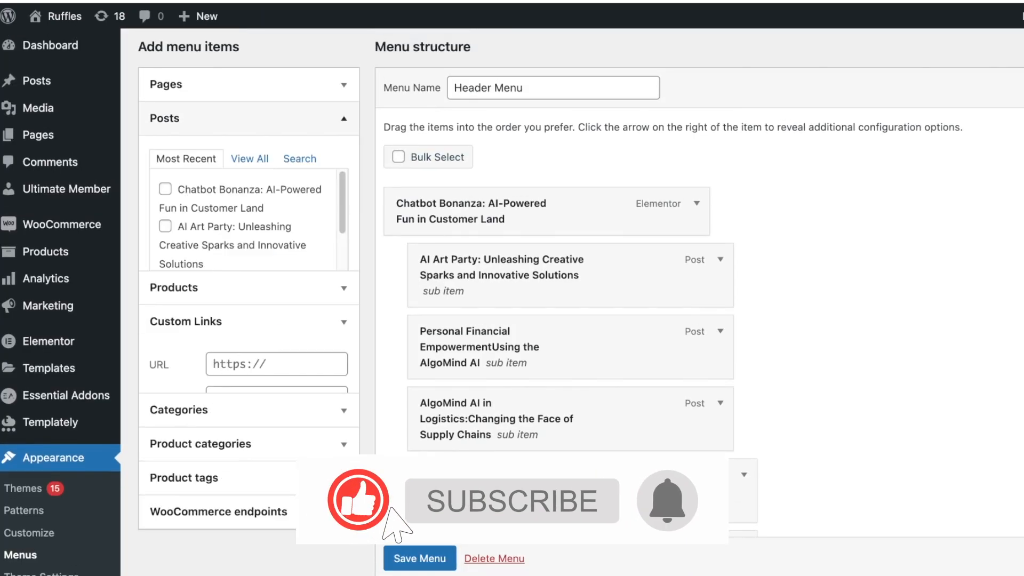
pyautogui.scroll(1, 243, 267)
pyautogui.scroll(-5, 242, 266)
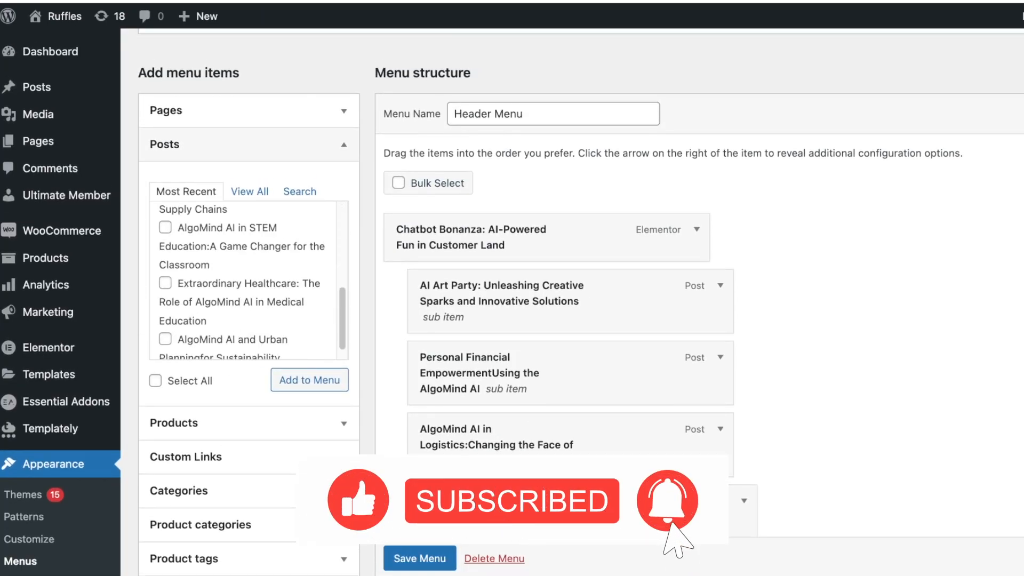
# Move the STEM Education, Extraordinary Healthcare and Urban Planning posts out of AlgoMind AI in Logistics to direct sub items of Chatbot Bonanza
pyautogui.scroll(-4, 533, 368)
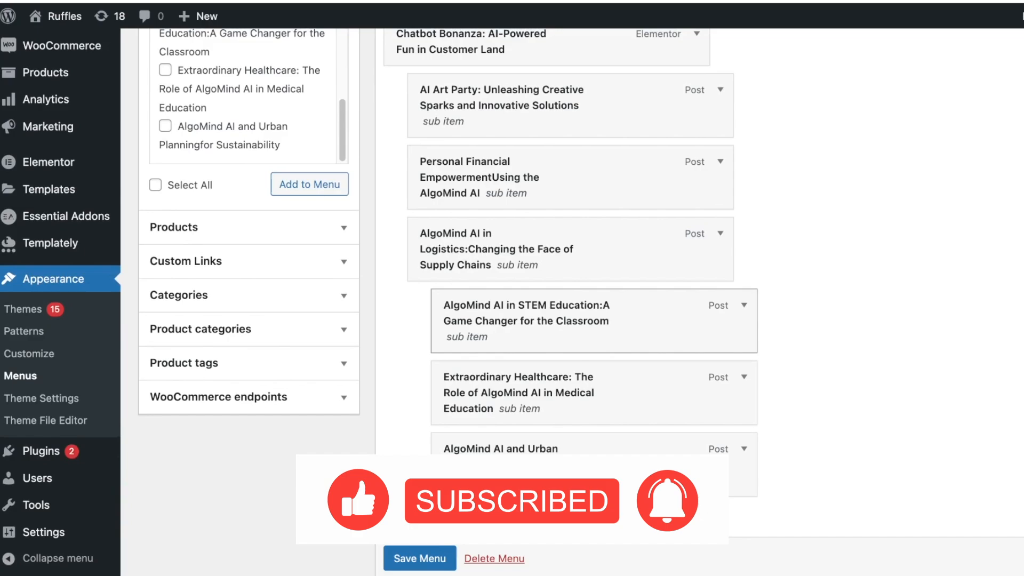
pyautogui.moveTo(533, 319)
pyautogui.mouseDown()
pyautogui.moveTo(473, 322)
pyautogui.moveTo(453, 357)
pyautogui.moveTo(689, 343)
pyautogui.moveTo(479, 381)
pyautogui.moveTo(515, 344)
pyautogui.moveTo(583, 185)
pyautogui.moveTo(517, 231)
pyautogui.moveTo(402, 254)
pyautogui.moveTo(423, 255)
pyautogui.mouseUp()
pyautogui.moveTo(495, 392); pyautogui.dragTo(426, 392)
pyautogui.moveTo(375, 394)
pyautogui.mouseDown()
pyautogui.moveTo(222, 408)
pyautogui.moveTo(217, 388)
pyautogui.moveTo(478, 355)
pyautogui.moveTo(395, 315)
pyautogui.moveTo(405, 315)
pyautogui.mouseUp()
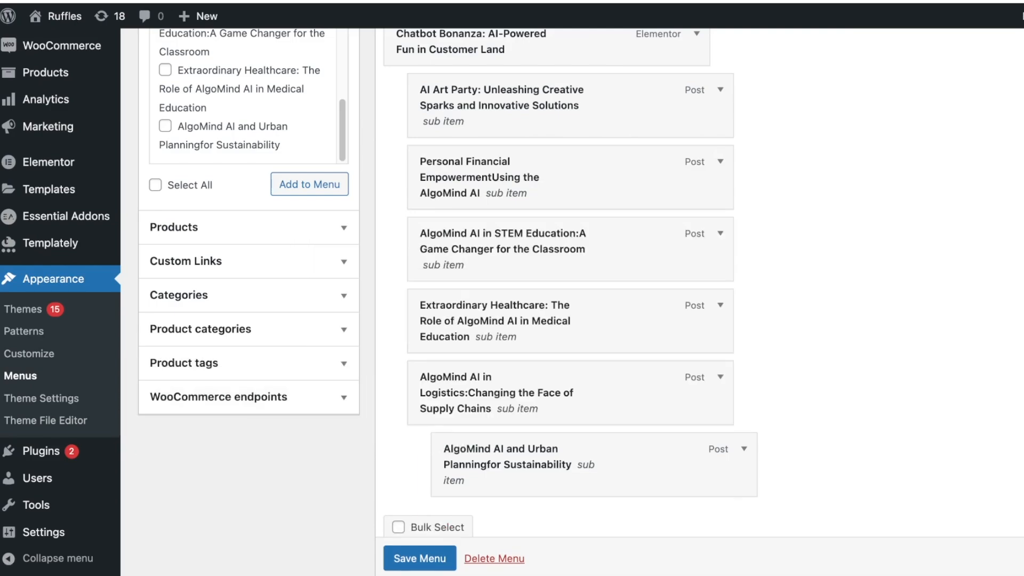
pyautogui.moveTo(480, 453)
pyautogui.mouseDown()
pyautogui.moveTo(433, 445)
pyautogui.moveTo(421, 314)
pyautogui.mouseUp()
# Change the navigation label of the parent item Chatbot Bonanza to "Blogs"
pyautogui.scroll(3, 512, 299)
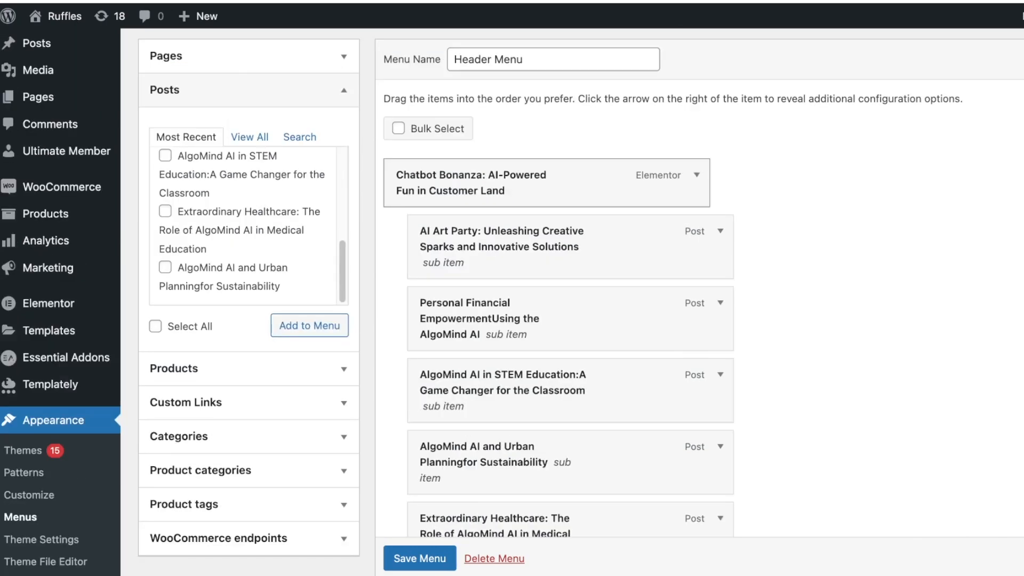
pyautogui.click(696, 175)
pyautogui.click(577, 244)
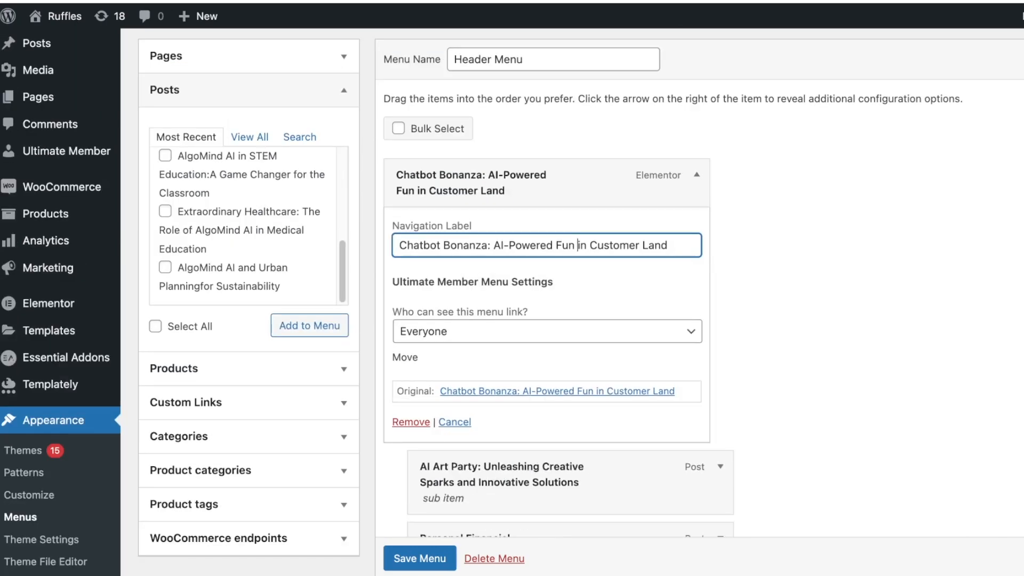
pyautogui.hotkey('ctrl', 'a')
pyautogui.press('BackSpace')
pyautogui.write('Blog')
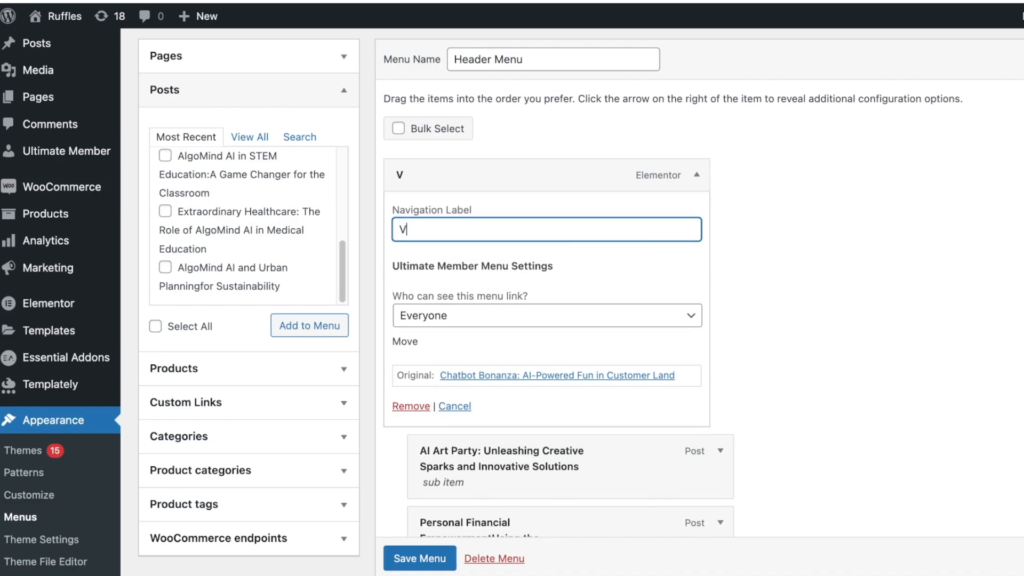
pyautogui.write('s')
pyautogui.scroll(-2, 533, 320)
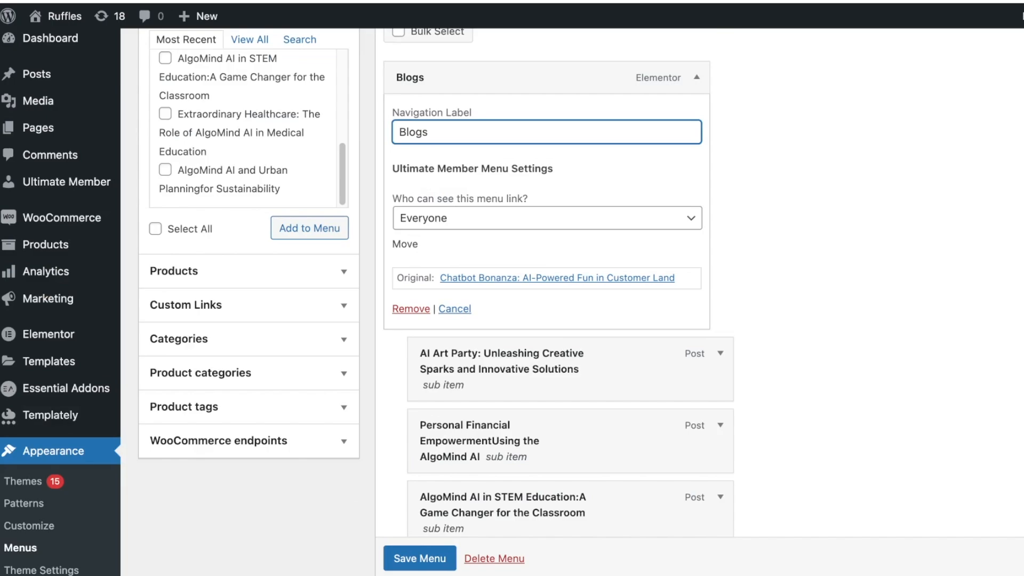
pyautogui.click(831, 256)
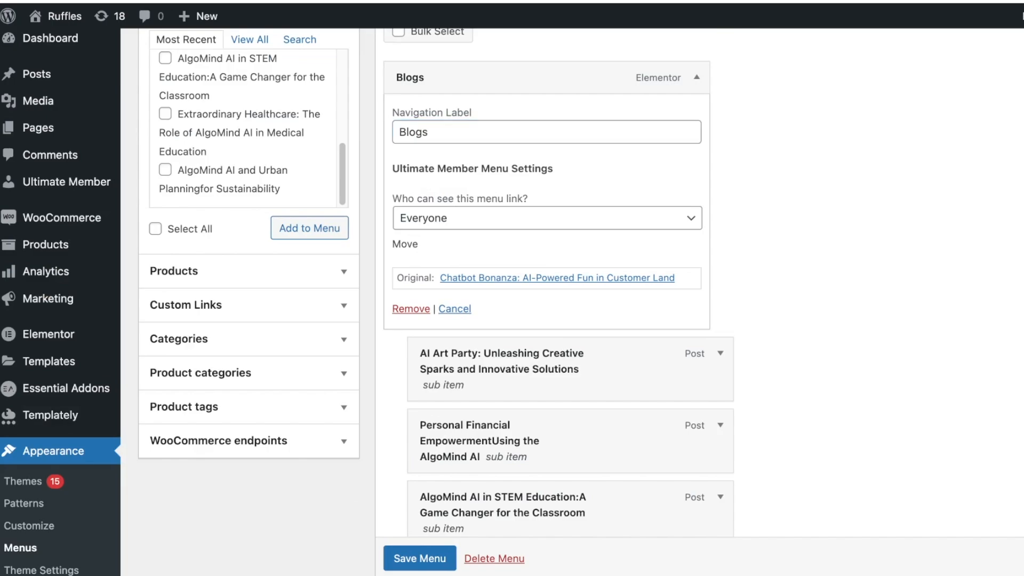
# Check who can see the Blogs menu link and collapse the item's settings
pyautogui.click(546, 218)
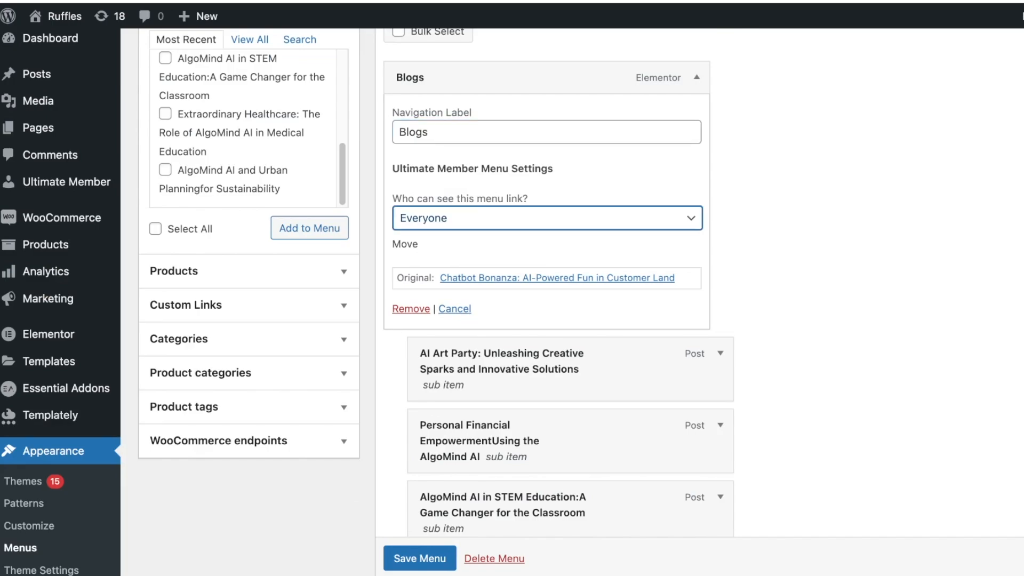
pyautogui.click(629, 168)
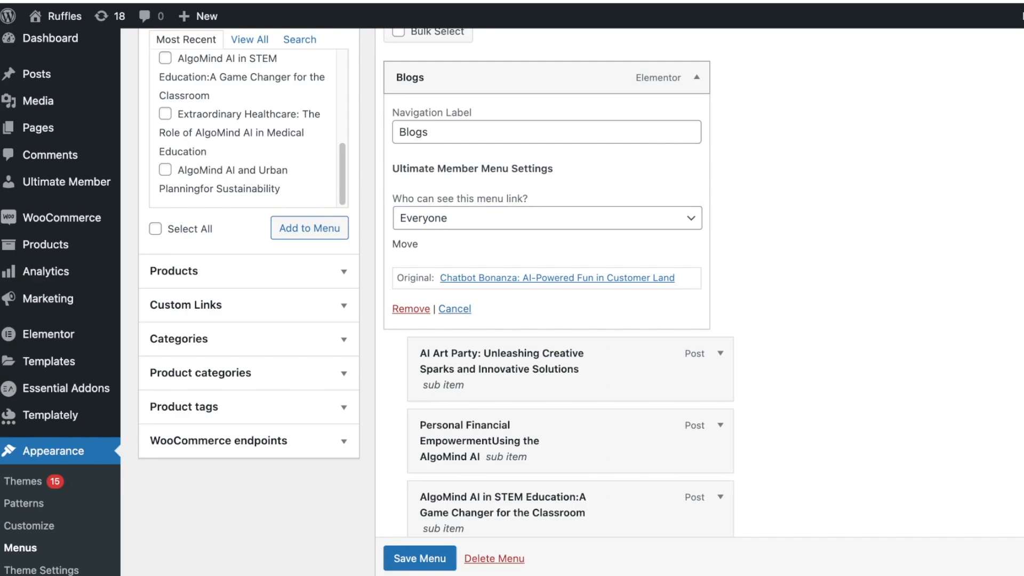
pyautogui.click(696, 78)
# Review the Blogs item with its nested posts and save the Header Menu
pyautogui.scroll(3, 640, 208)
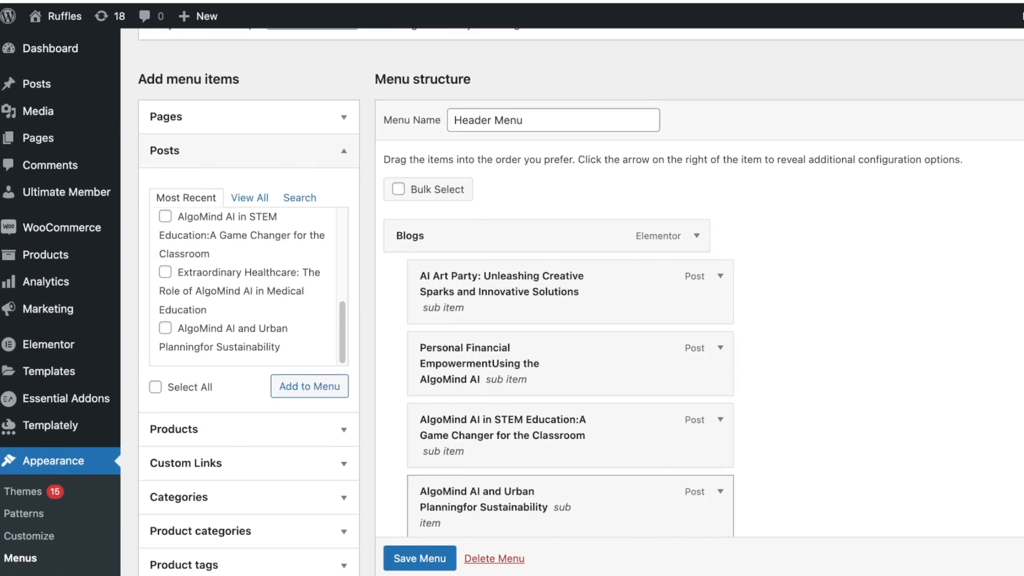
pyautogui.scroll(-5, 511, 298)
pyautogui.scroll(1, 512, 299)
pyautogui.scroll(-4, 512, 299)
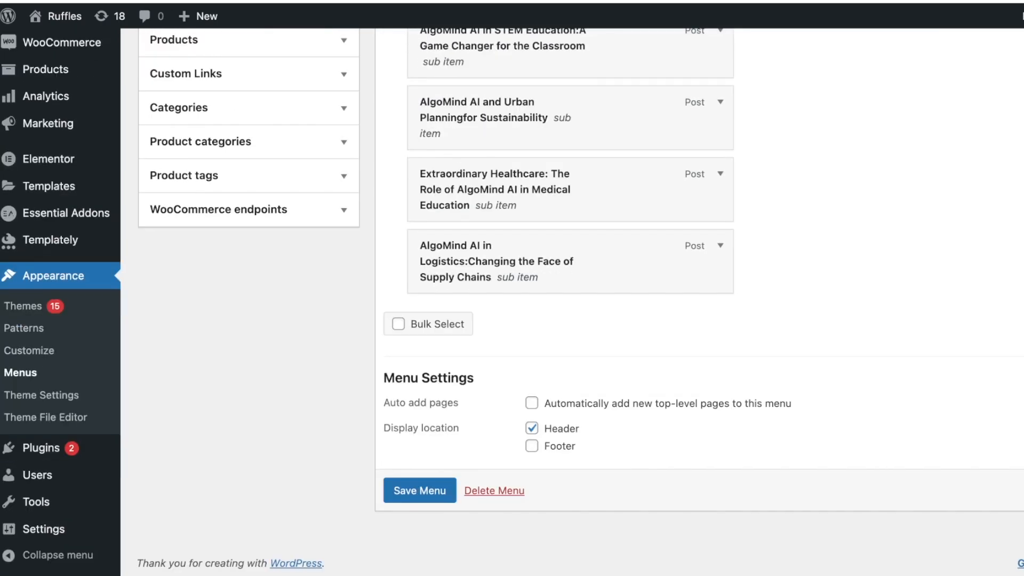
pyautogui.click(419, 490)
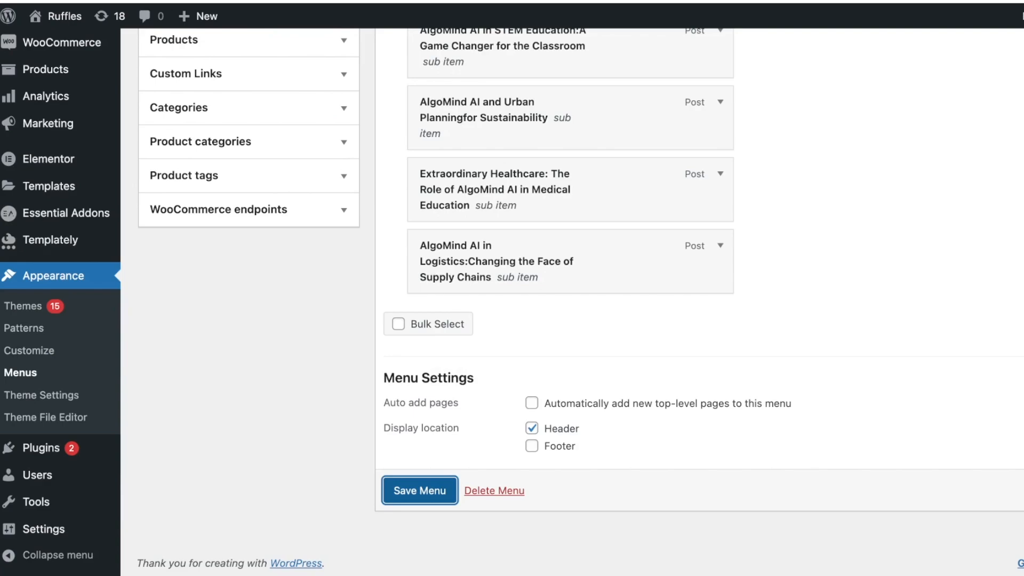
# Look over the saved menu's structure, the Blogs item's settings and the recent pages available as menu items
pyautogui.scroll(-6, 580, 301)
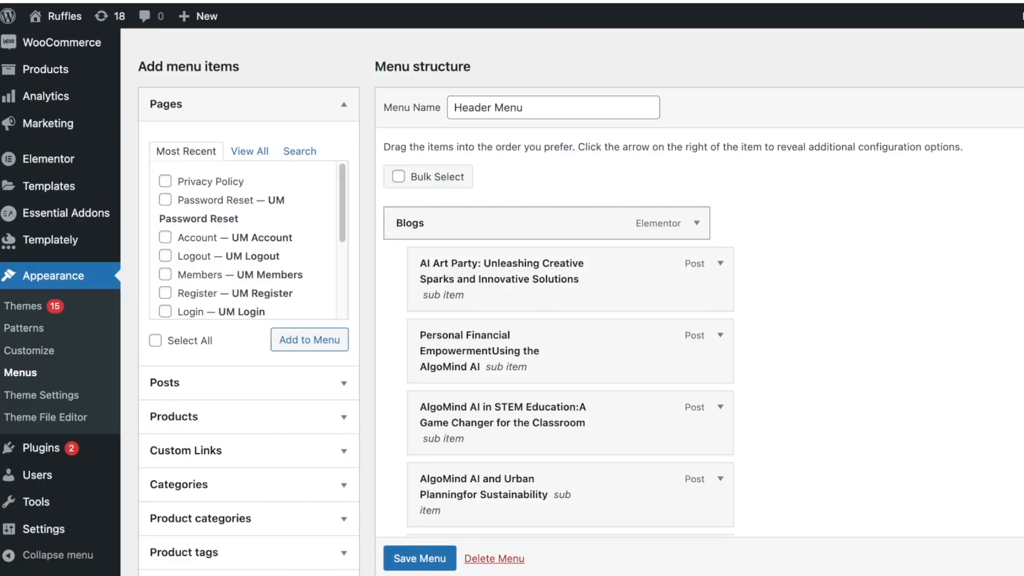
pyautogui.click(696, 225)
pyautogui.click(696, 225)
pyautogui.scroll(-7, 697, 232)
pyautogui.scroll(7, 581, 301)
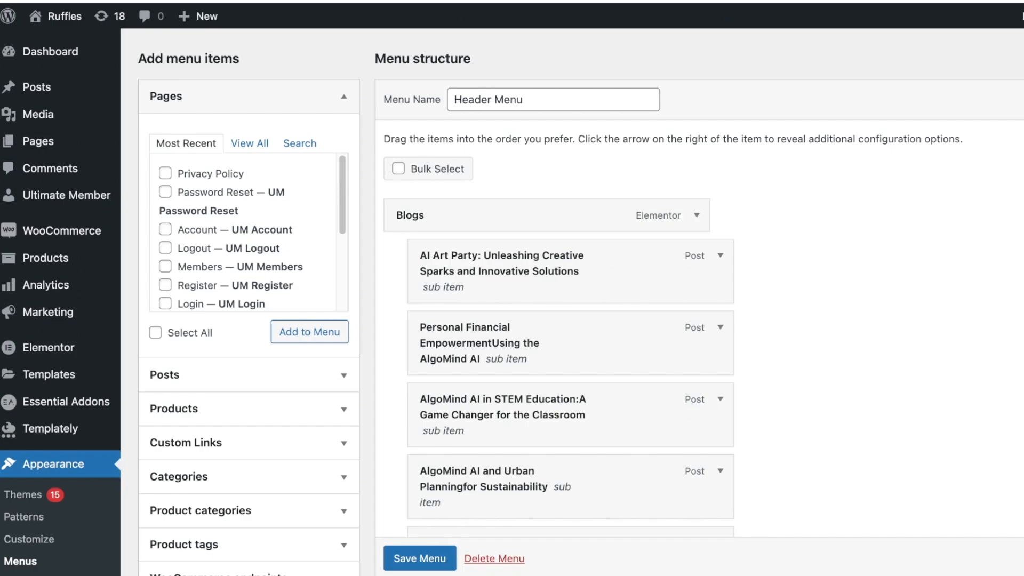
pyautogui.scroll(-5, 248, 234)
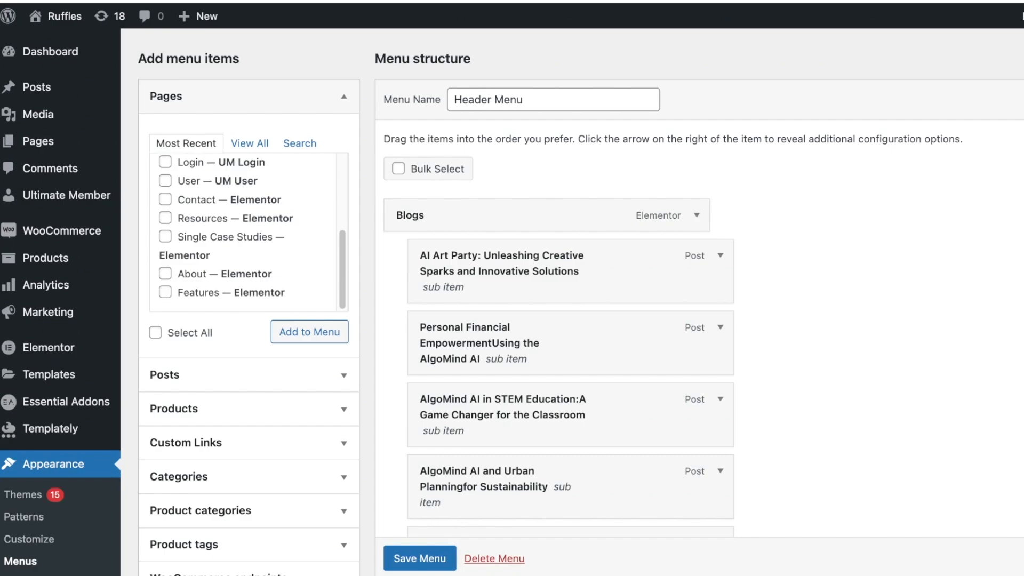
pyautogui.scroll(5, 248, 234)
pyautogui.scroll(3, 248, 233)
pyautogui.scroll(-3, 248, 233)
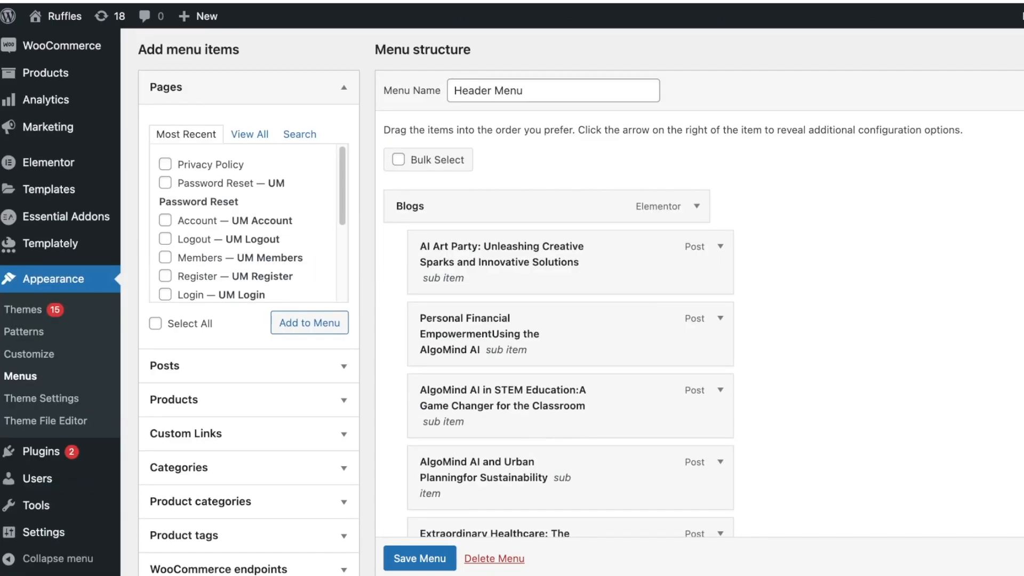
# Add the recent pages Register and Login to the Header Menu, leaving Logout and Members unselected
pyautogui.click(165, 239)
pyautogui.click(164, 258)
pyautogui.click(165, 257)
pyautogui.click(164, 276)
pyautogui.click(165, 294)
pyautogui.scroll(-2, 251, 223)
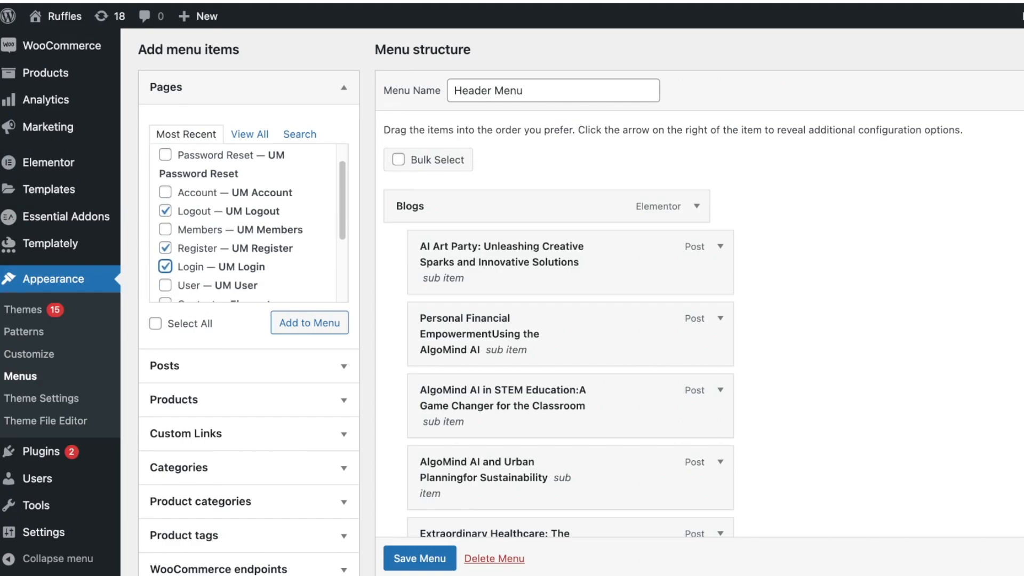
pyautogui.click(165, 184)
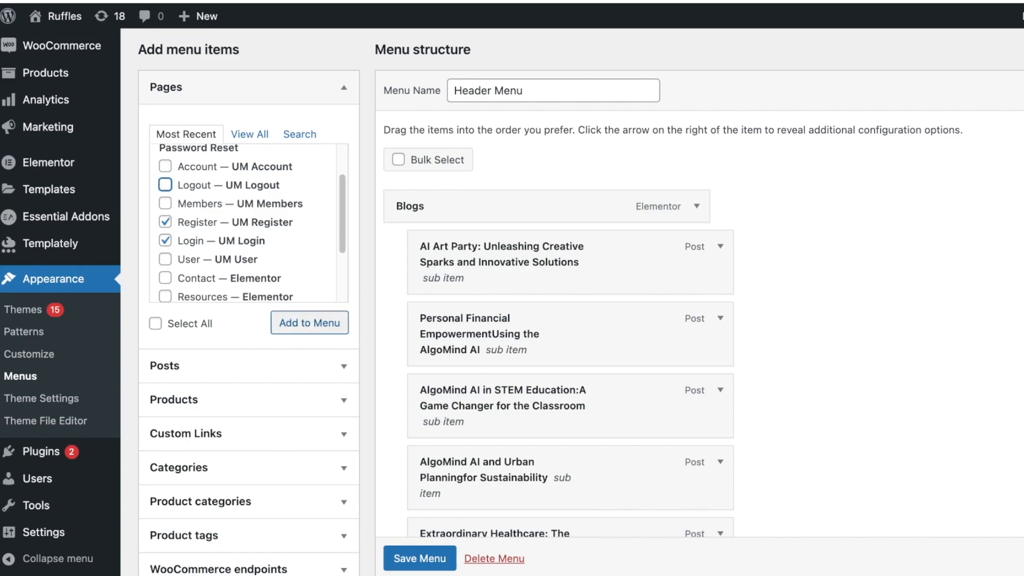
pyautogui.click(310, 323)
pyautogui.scroll(-7, 309, 322)
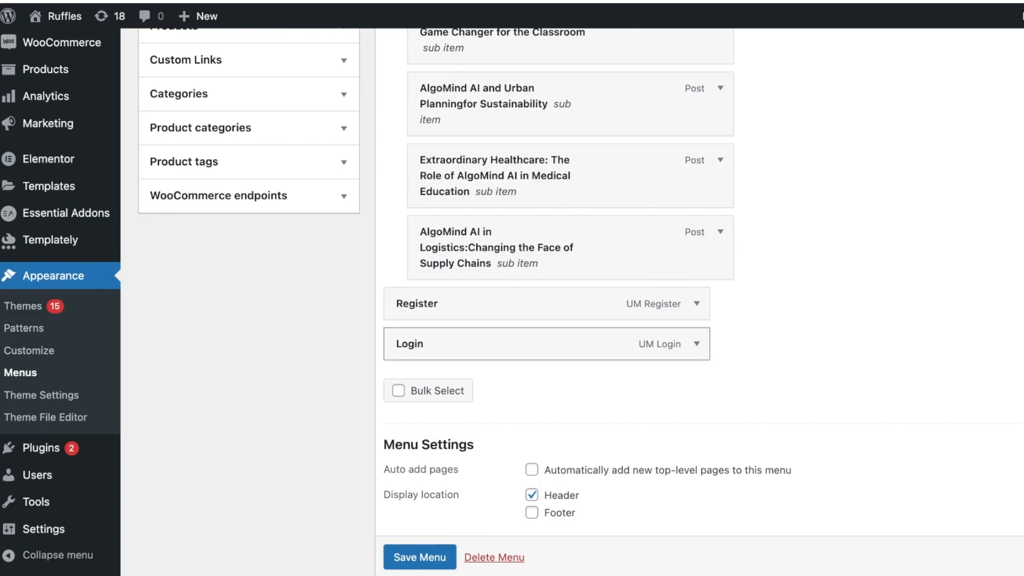
# Check the Login item's navigation label and visibility setting, look at the Register item, and collapse the settings
pyautogui.scroll(1, 546, 355)
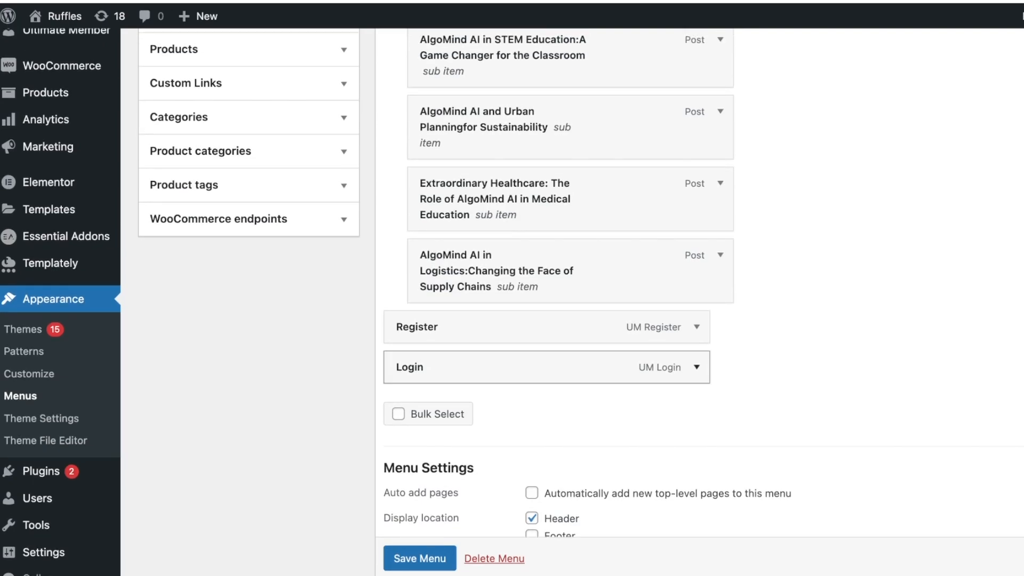
pyautogui.click(696, 367)
pyautogui.scroll(-3, 696, 367)
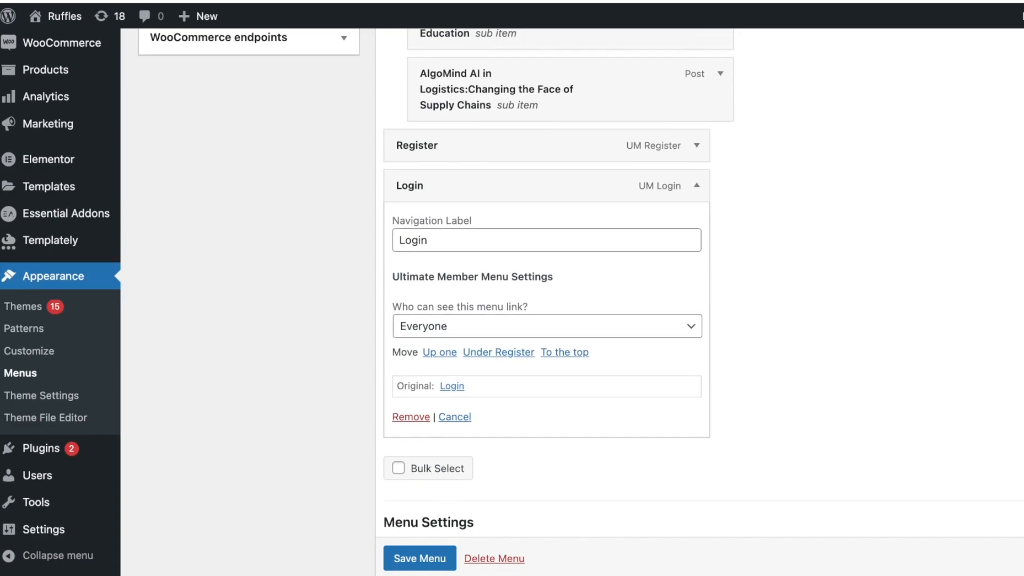
pyautogui.scroll(1, 696, 179)
pyautogui.click(696, 179)
pyautogui.click(696, 178)
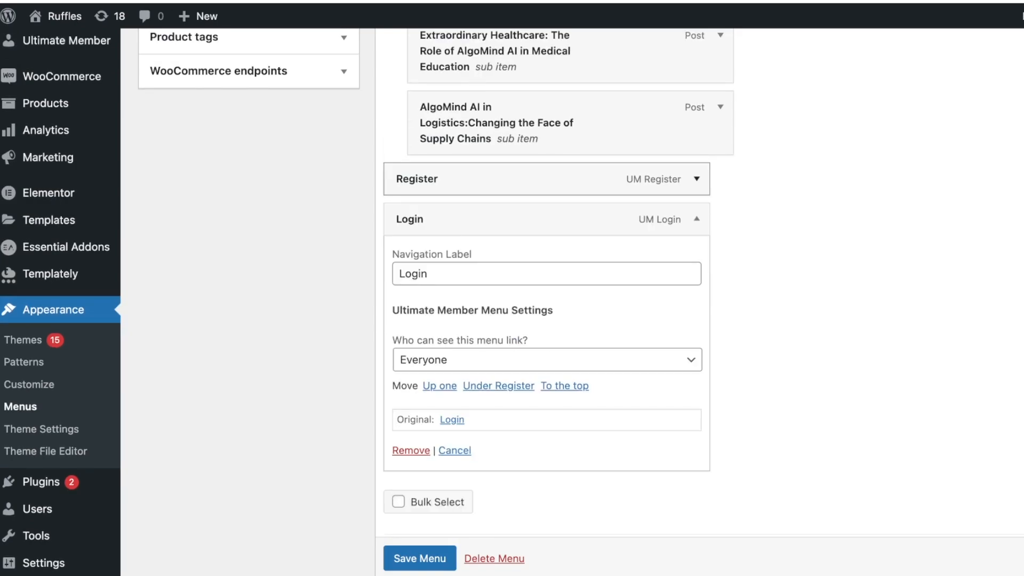
pyautogui.click(696, 220)
# Add the pages Password Reset, Account, Members, User, Contact and Resources to the Header Menu
pyautogui.scroll(3, 696, 220)
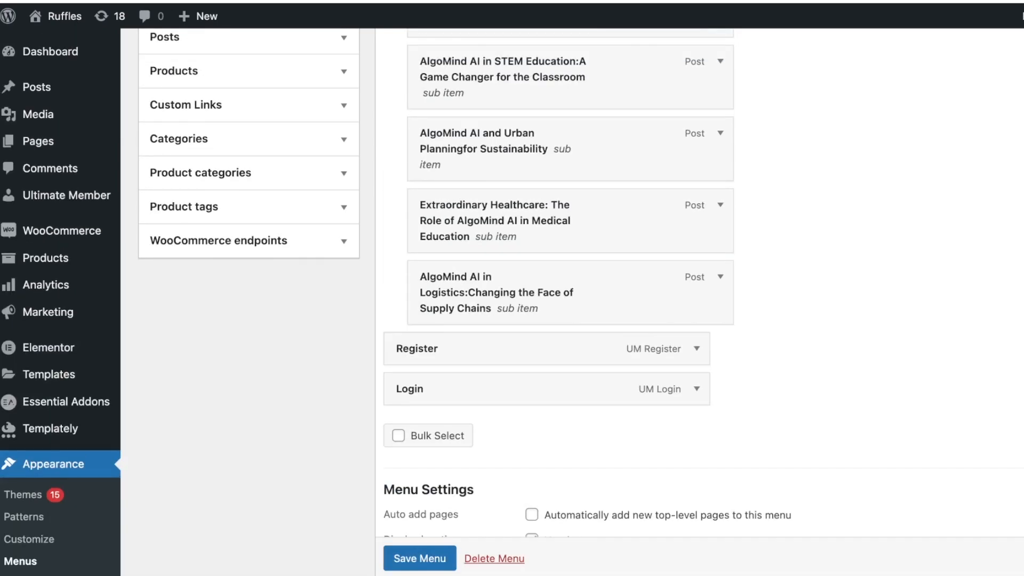
pyautogui.scroll(6, 436, 283)
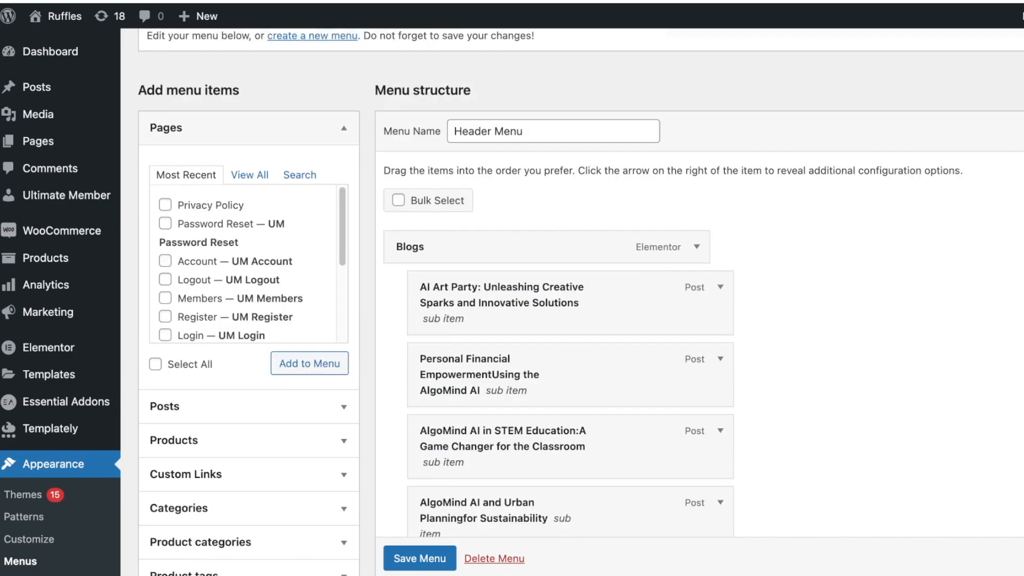
pyautogui.scroll(1, 435, 283)
pyautogui.click(165, 247)
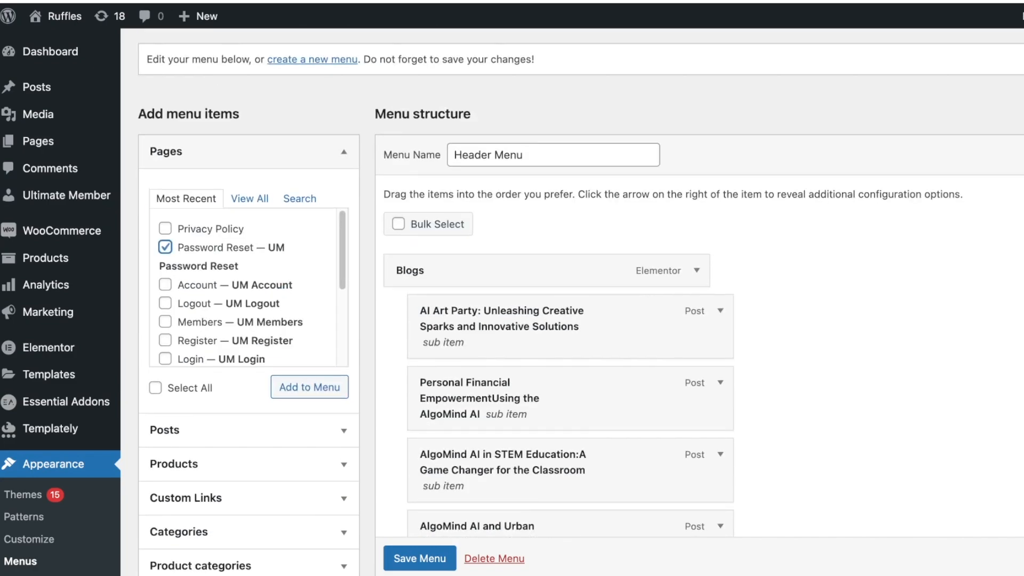
pyautogui.click(165, 284)
pyautogui.click(165, 322)
pyautogui.scroll(-3, 251, 286)
pyautogui.click(165, 266)
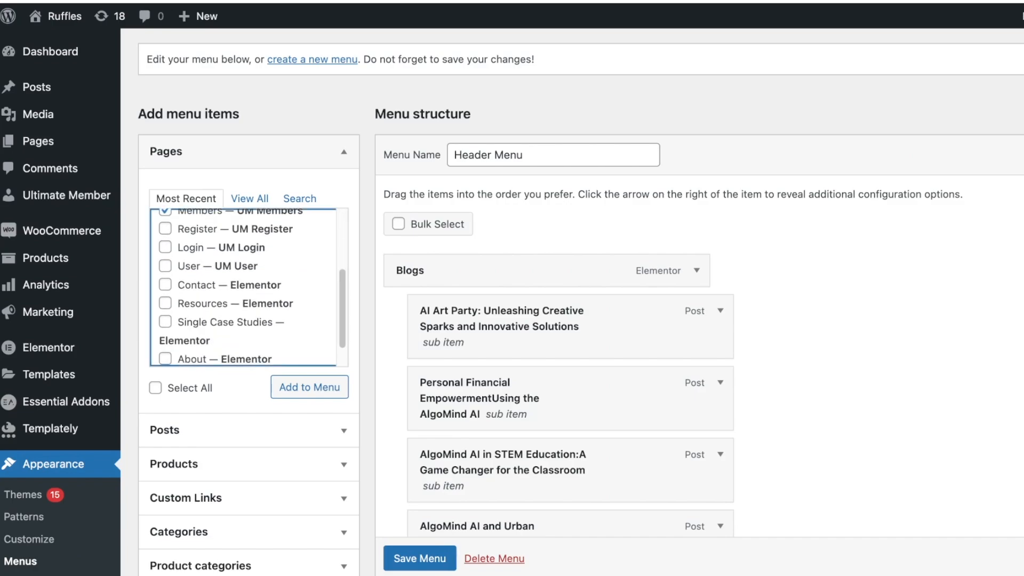
pyautogui.click(165, 284)
pyautogui.click(165, 303)
pyautogui.scroll(-2, 251, 287)
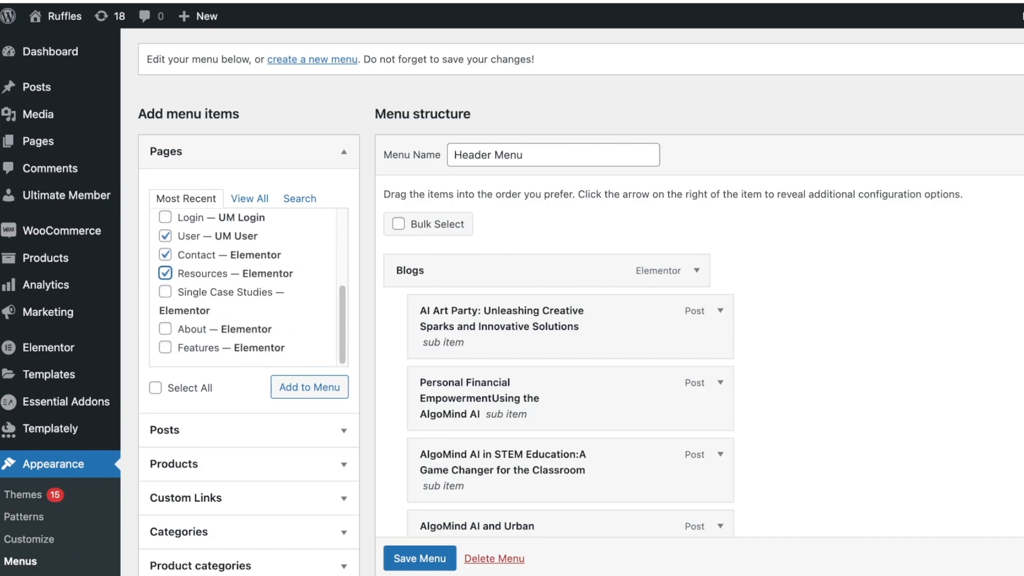
pyautogui.click(309, 384)
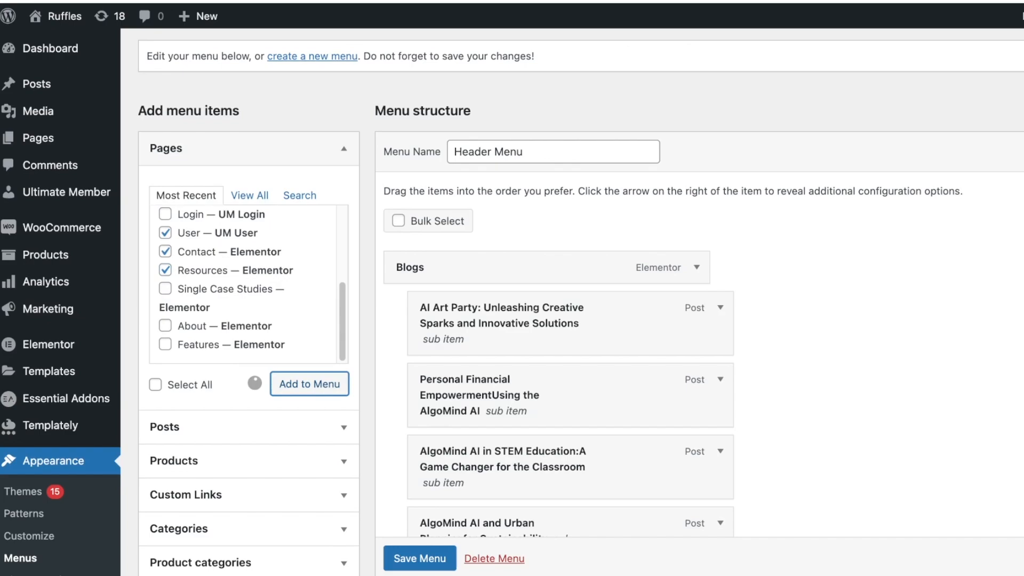
pyautogui.scroll(-3, 309, 384)
pyautogui.scroll(-11, 546, 319)
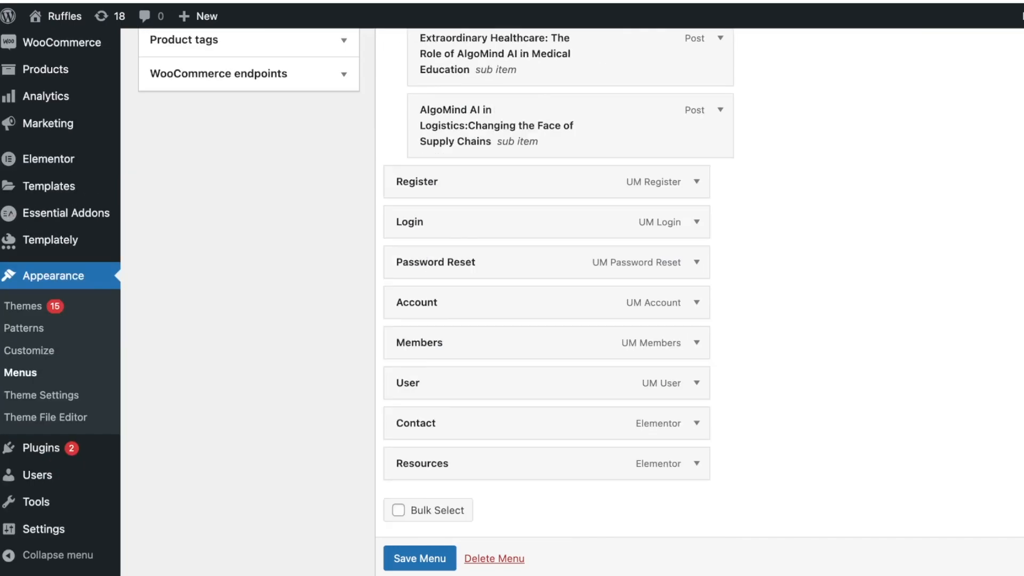
# Bulk-select the menu items Resources, Contact, User, Members, Account and Password Reset
pyautogui.click(398, 324)
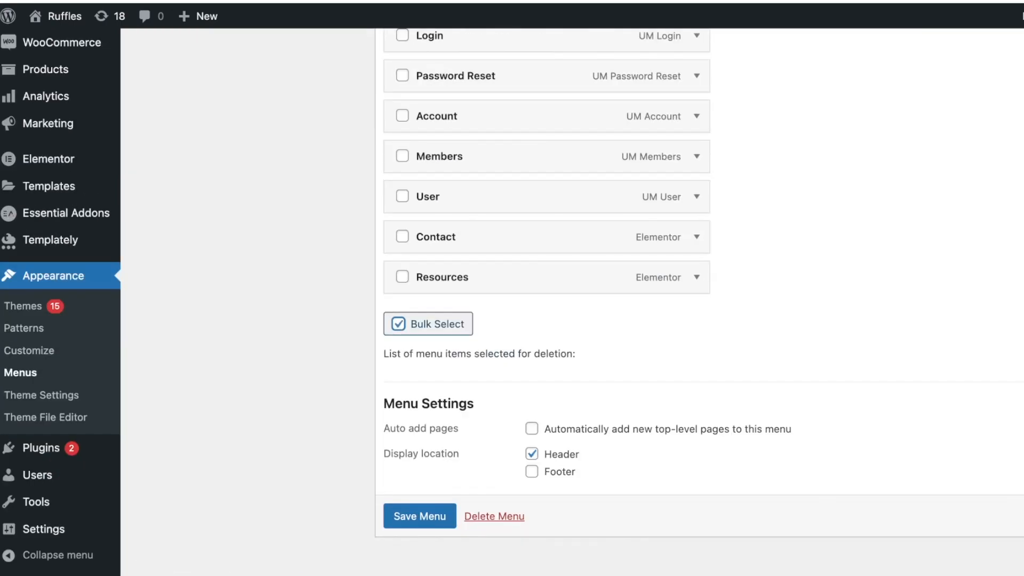
pyautogui.scroll(2, 399, 324)
pyautogui.click(402, 404)
pyautogui.click(402, 364)
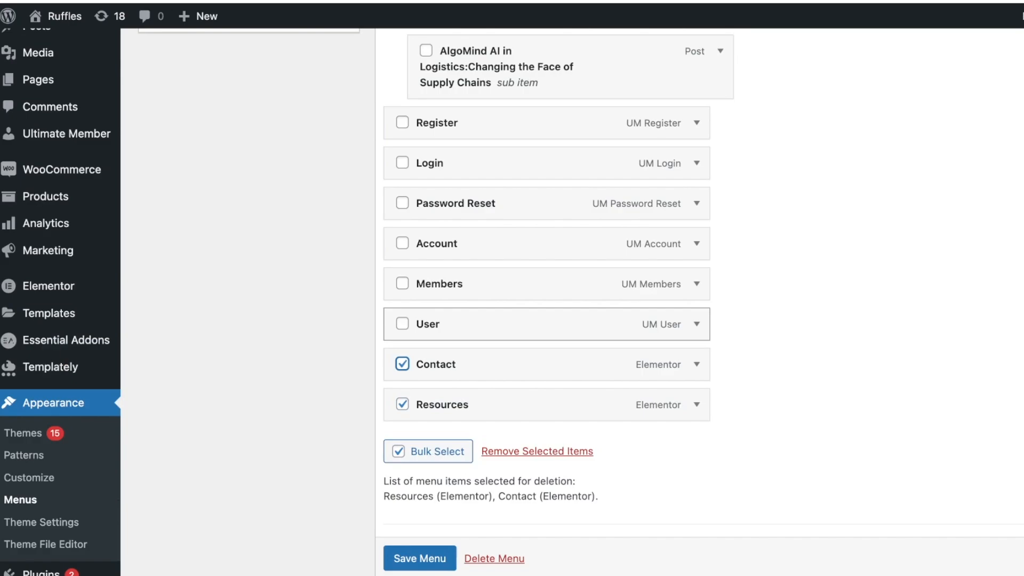
pyautogui.click(402, 323)
pyautogui.click(402, 283)
pyautogui.click(402, 243)
pyautogui.click(402, 202)
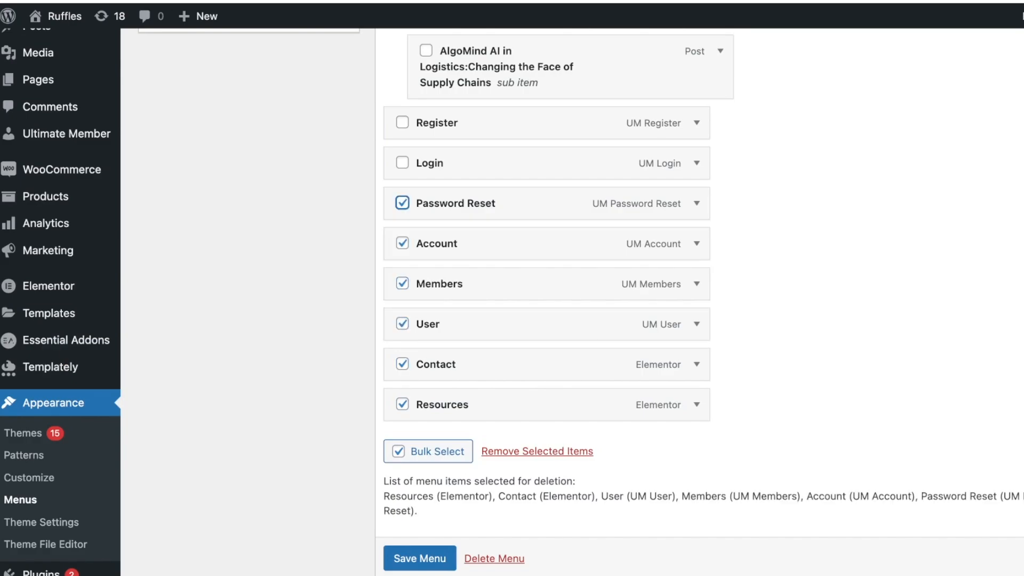
# Make the Resources menu link visible to Logged In Users, without choosing specific member roles
pyautogui.scroll(-1, 512, 301)
pyautogui.click(696, 370)
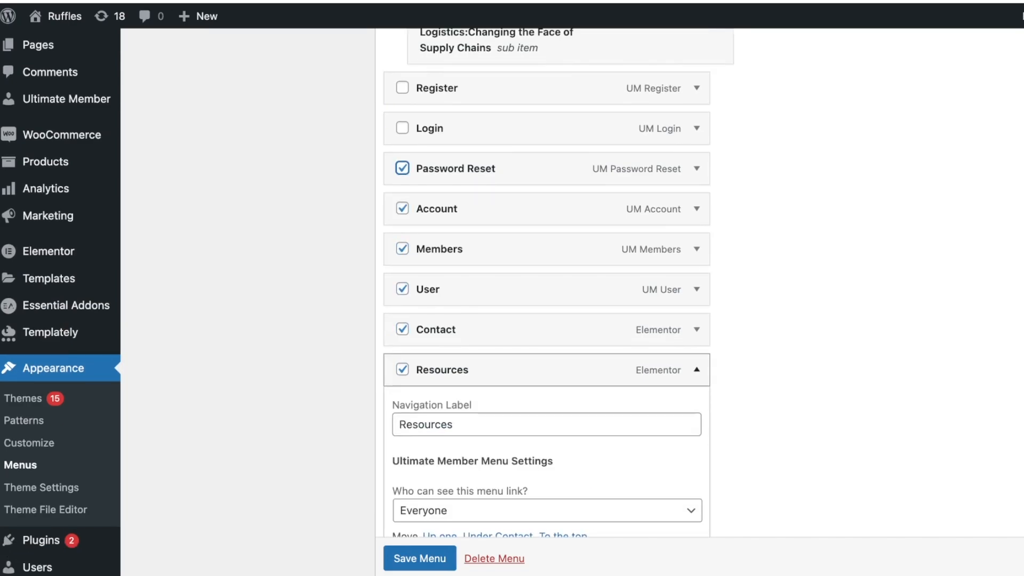
pyautogui.scroll(-3, 693, 357)
pyautogui.click(691, 347)
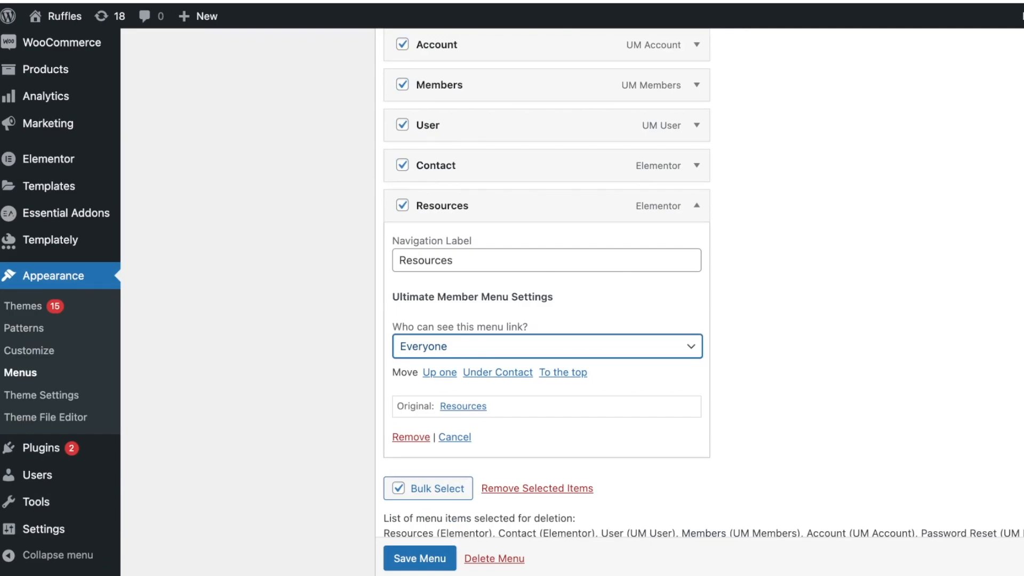
pyautogui.click(547, 380)
pyautogui.scroll(-3, 547, 294)
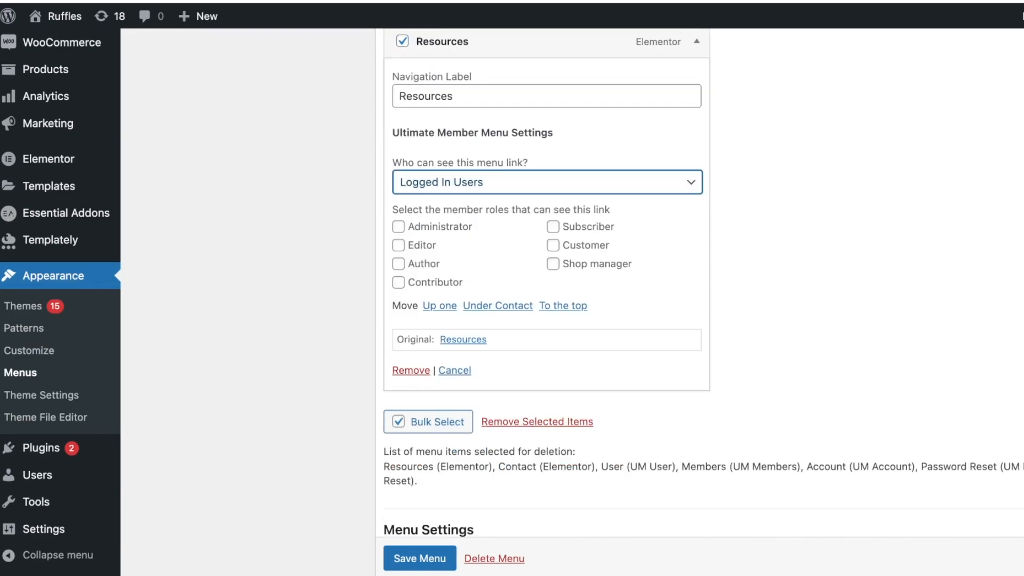
pyautogui.scroll(-1, 546, 293)
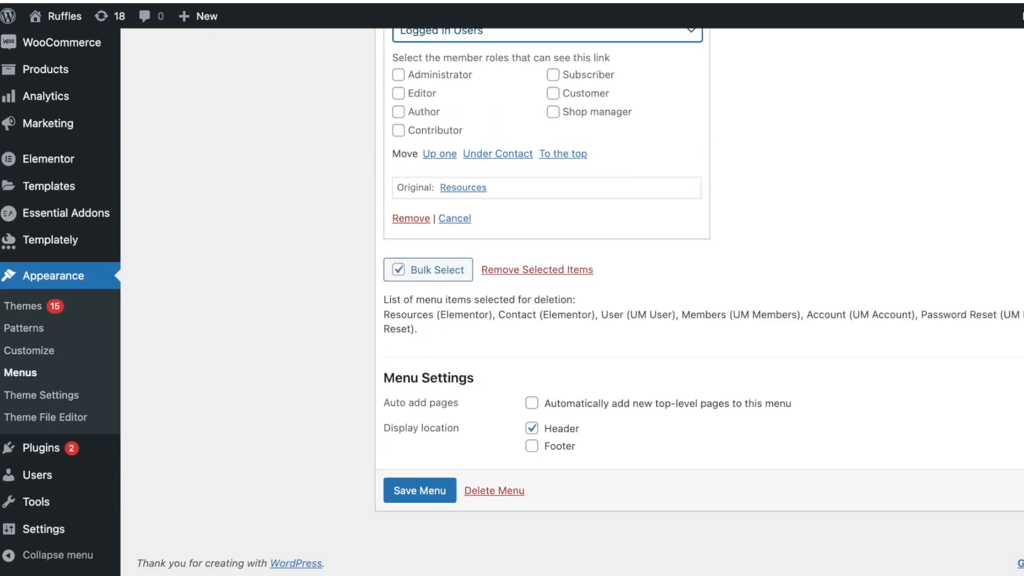
# Make the Contact menu link visible to Logged In Users only
pyautogui.scroll(3, 546, 293)
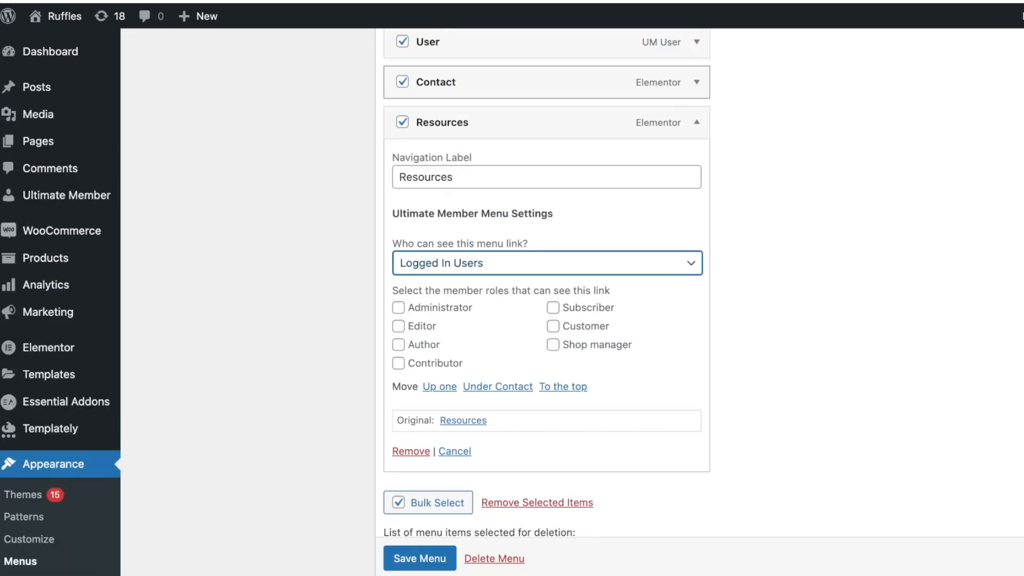
pyautogui.click(546, 82)
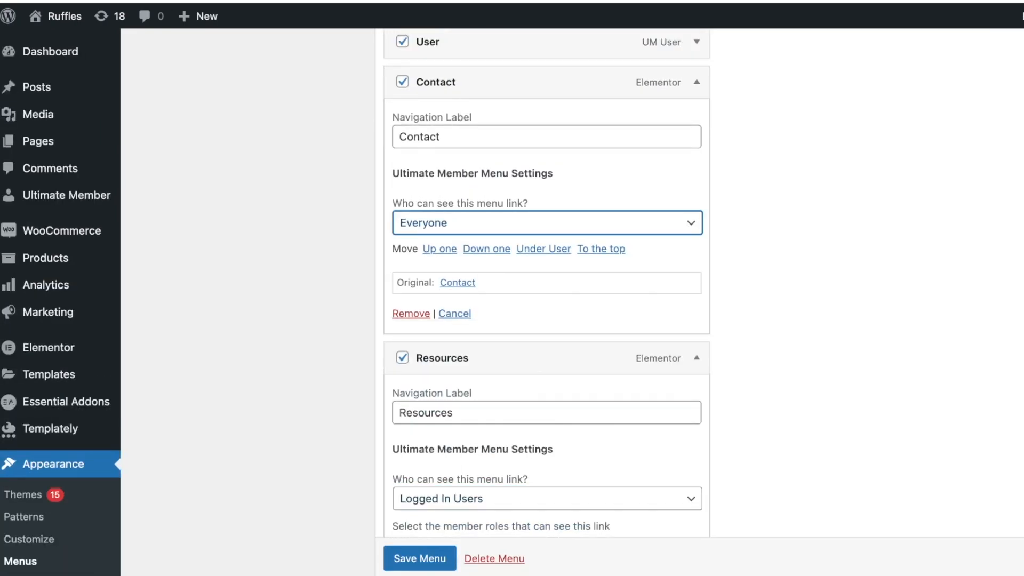
pyautogui.click(459, 258)
pyautogui.scroll(3, 546, 258)
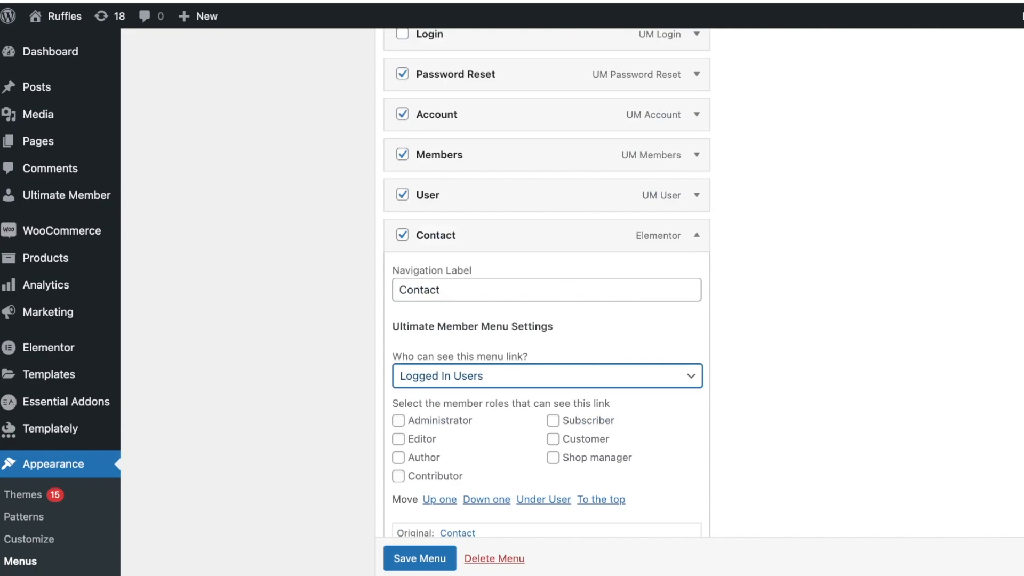
# Make the User menu link visible to Logged In Users and save the Header Menu
pyautogui.click(696, 195)
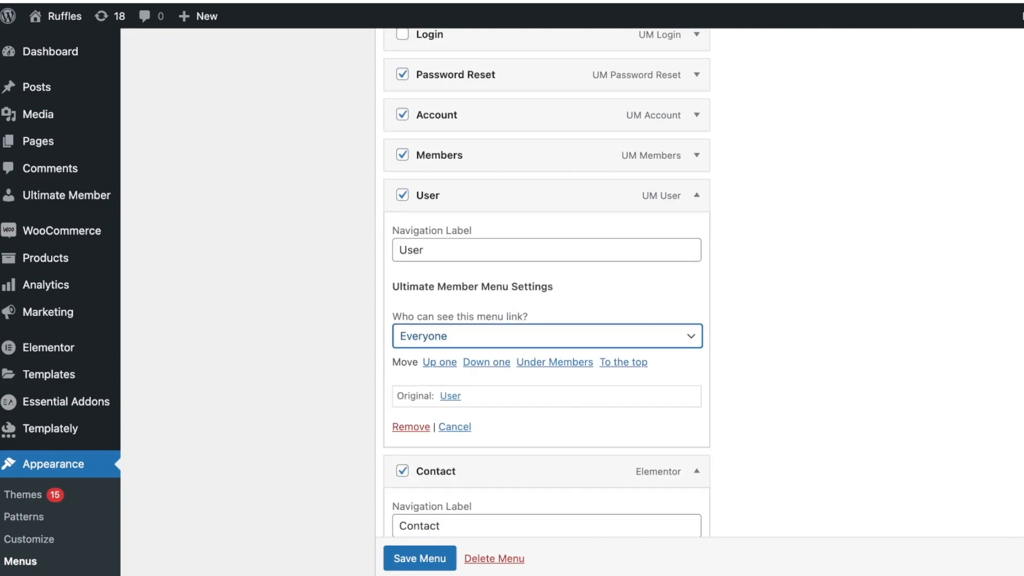
pyautogui.click(441, 369)
pyautogui.click(420, 558)
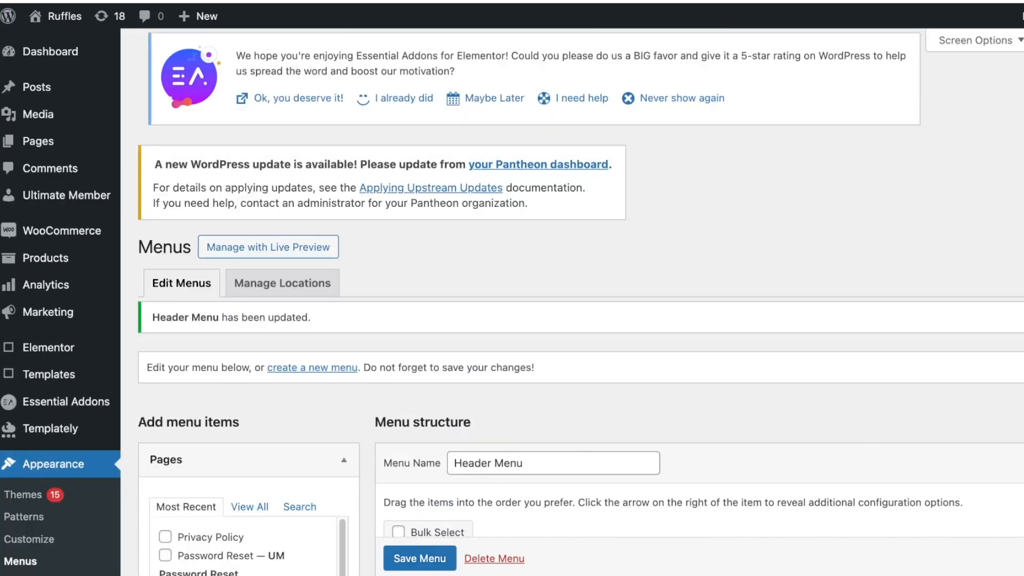
# Review the saved Header Menu's items, from Blogs and its nested posts through Resources, and its display location
pyautogui.scroll(-3, 512, 302)
pyautogui.scroll(-3, 570, 305)
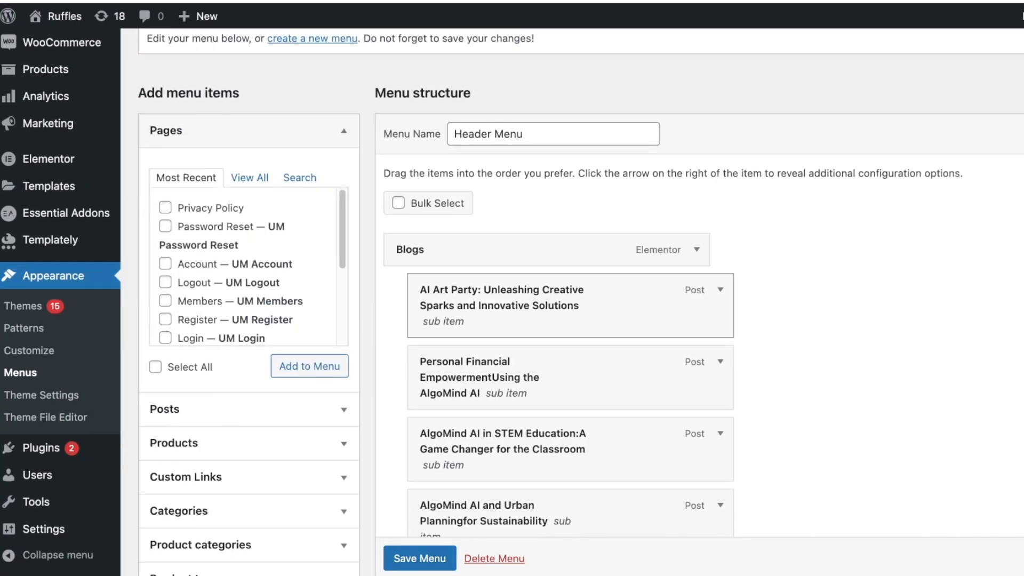
pyautogui.scroll(-4, 570, 305)
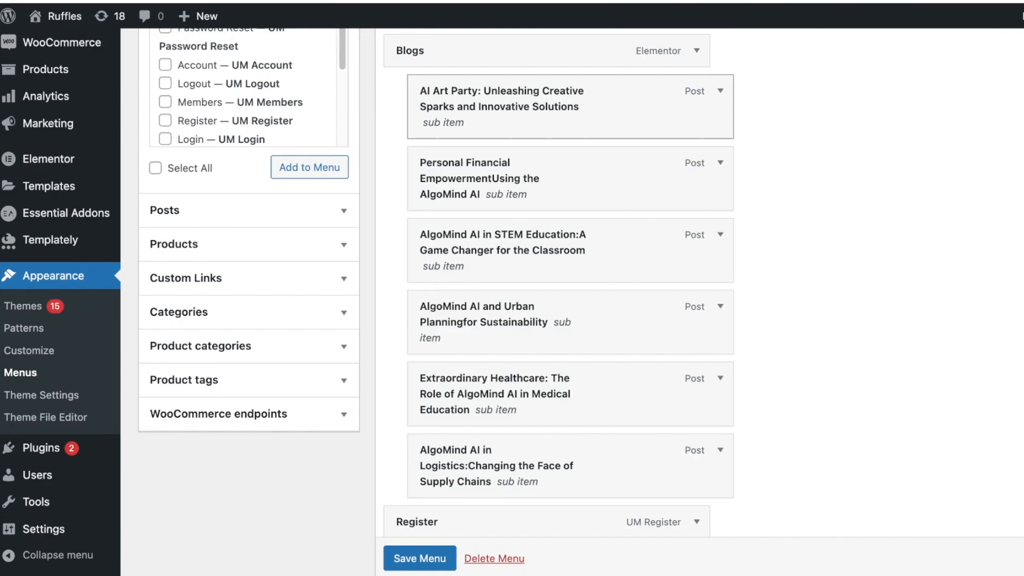
pyautogui.scroll(-10, 546, 293)
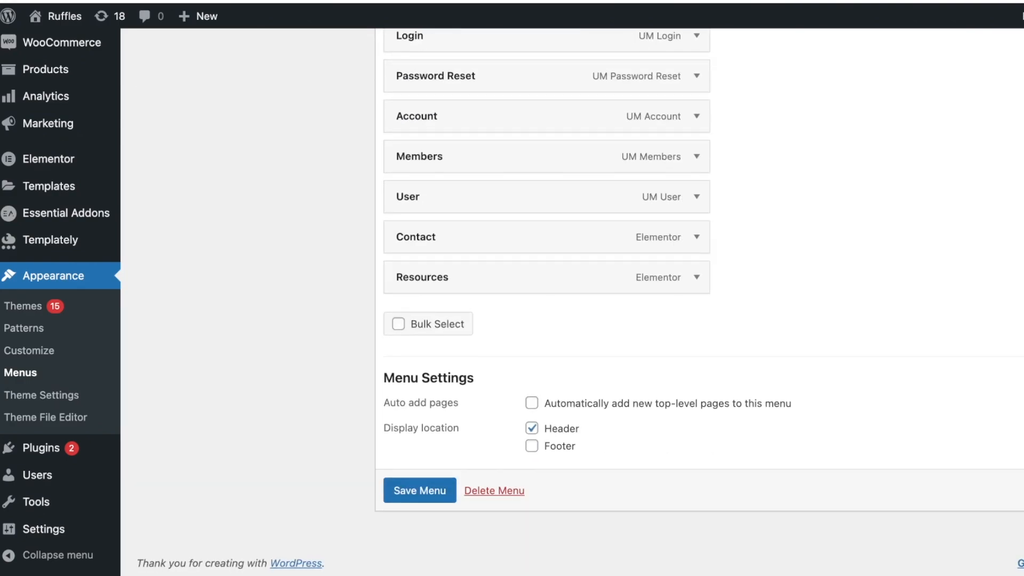
pyautogui.scroll(15, 547, 294)
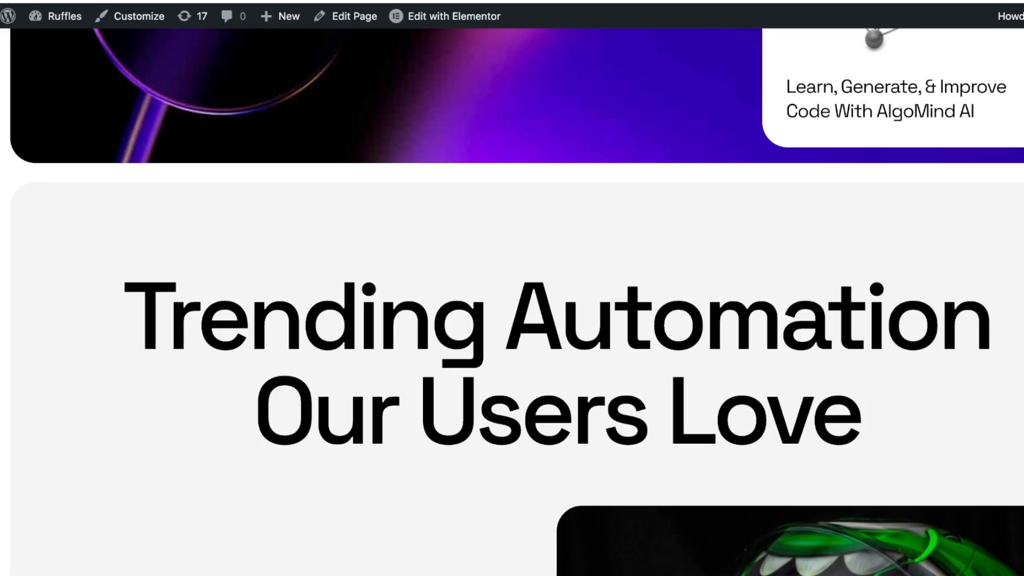
# Inspect the live AlgoMind AI homepage, reload it to check the header, and compare it with the saved menu items
pyautogui.scroll(-10, 512, 298)
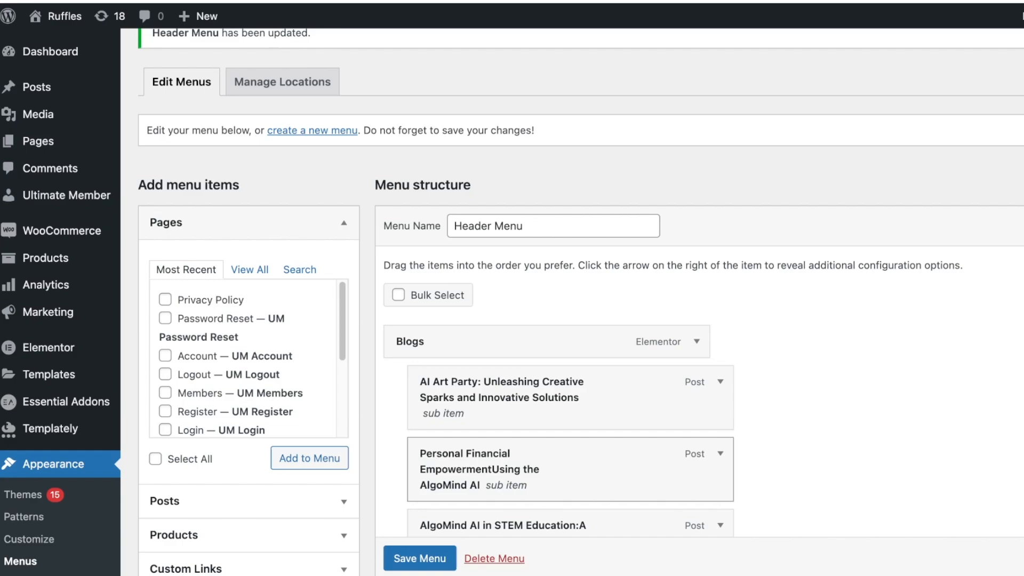
pyautogui.scroll(-3, 512, 301)
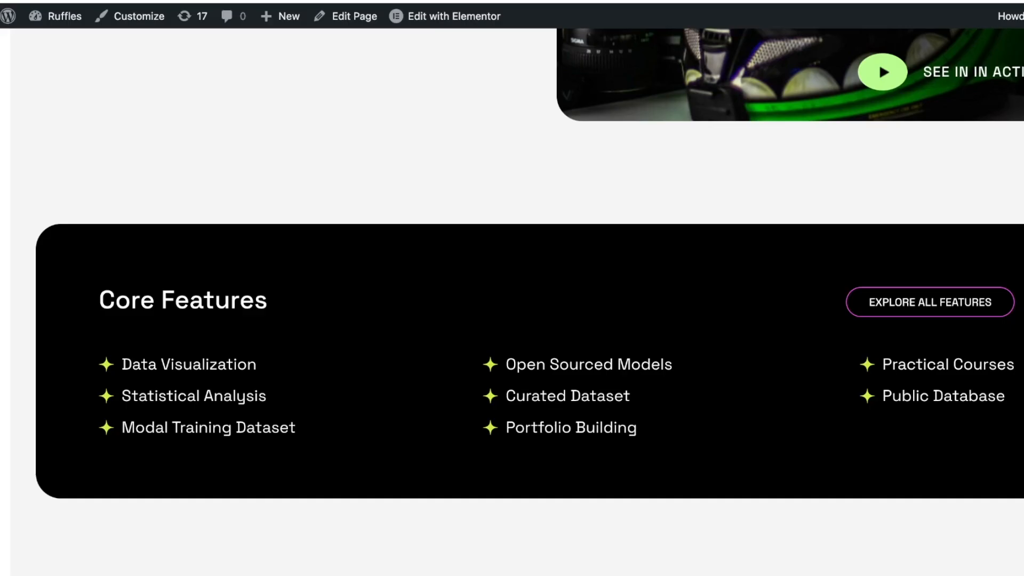
pyautogui.scroll(5, 512, 301)
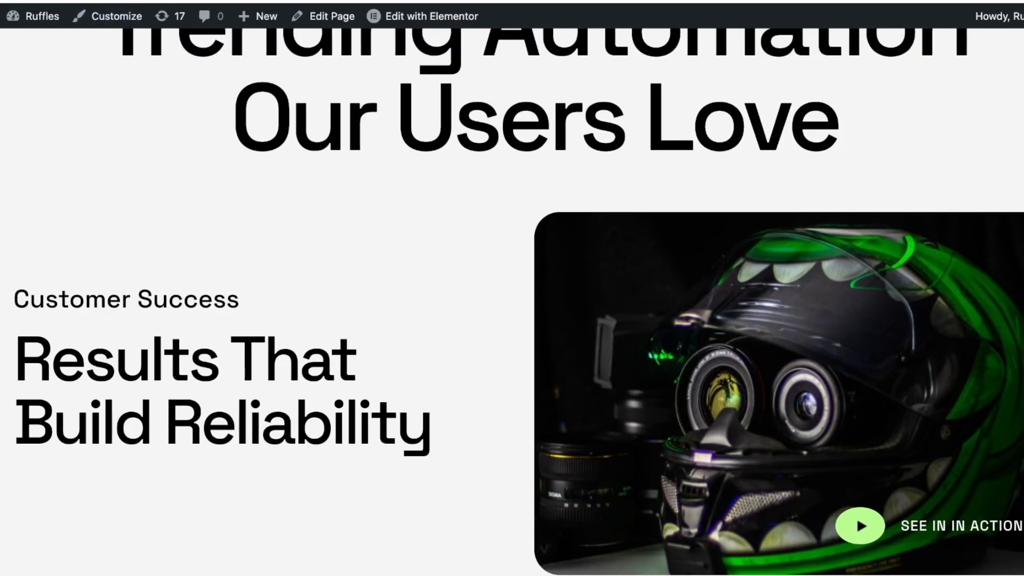
pyautogui.scroll(10, 512, 301)
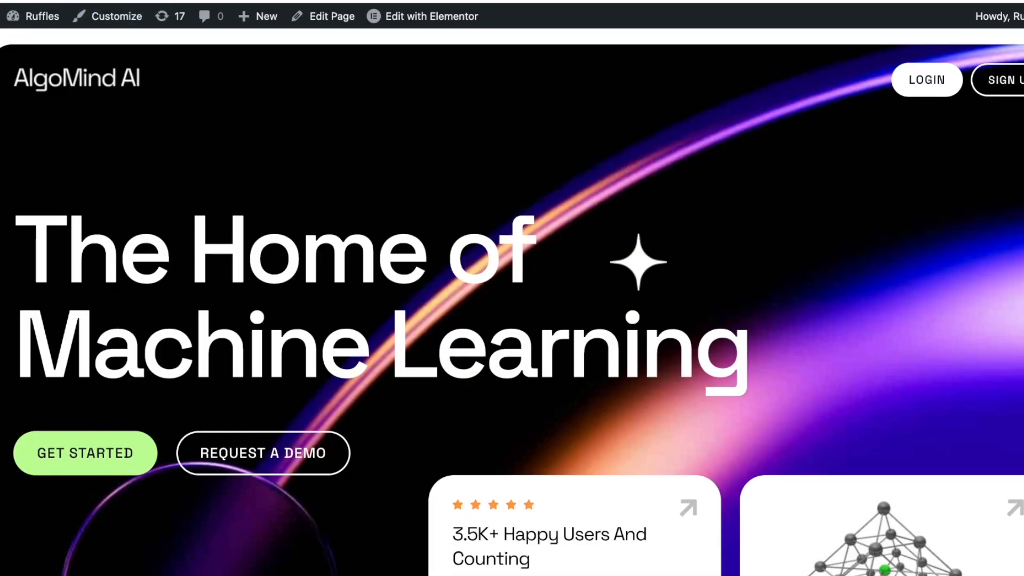
pyautogui.press('super+r')
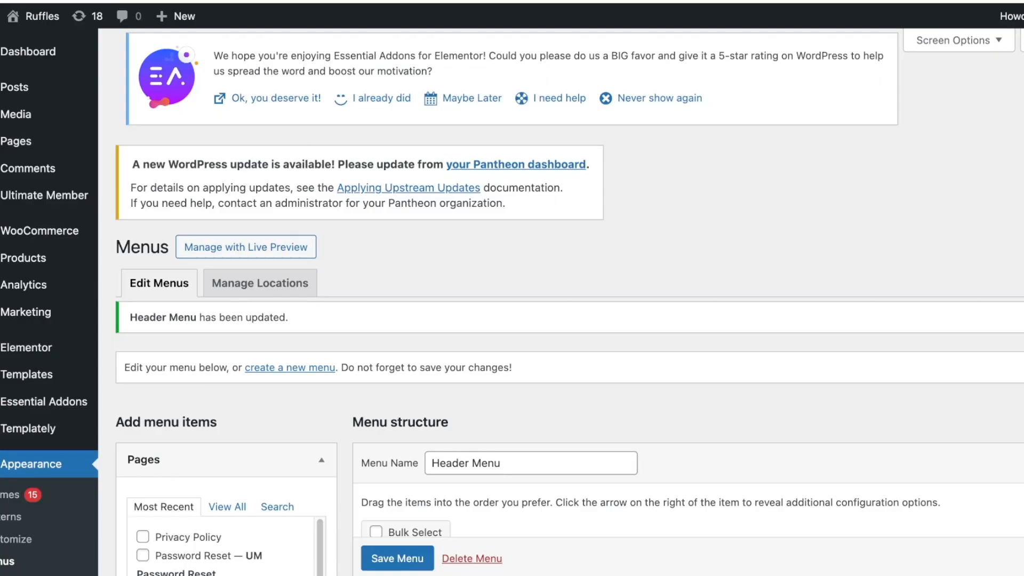
pyautogui.scroll(-10, 549, 298)
pyautogui.scroll(-1, 549, 298)
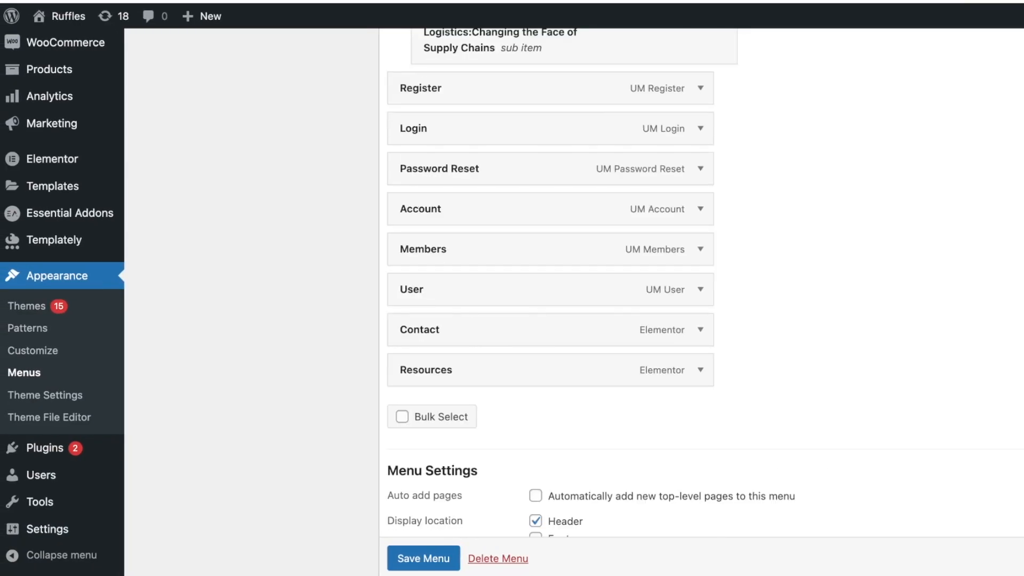
# Bulk-remove Register, Login, Password Reset, Account, Members, User and Resources from the Header Menu, keeping Contact
pyautogui.click(402, 417)
pyautogui.click(405, 369)
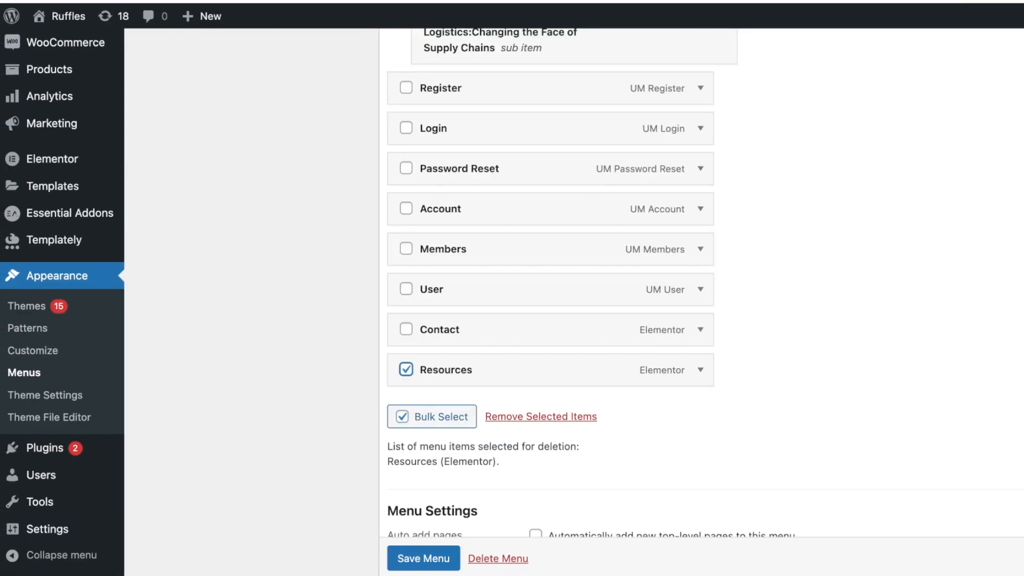
pyautogui.click(405, 288)
pyautogui.click(406, 248)
pyautogui.click(405, 208)
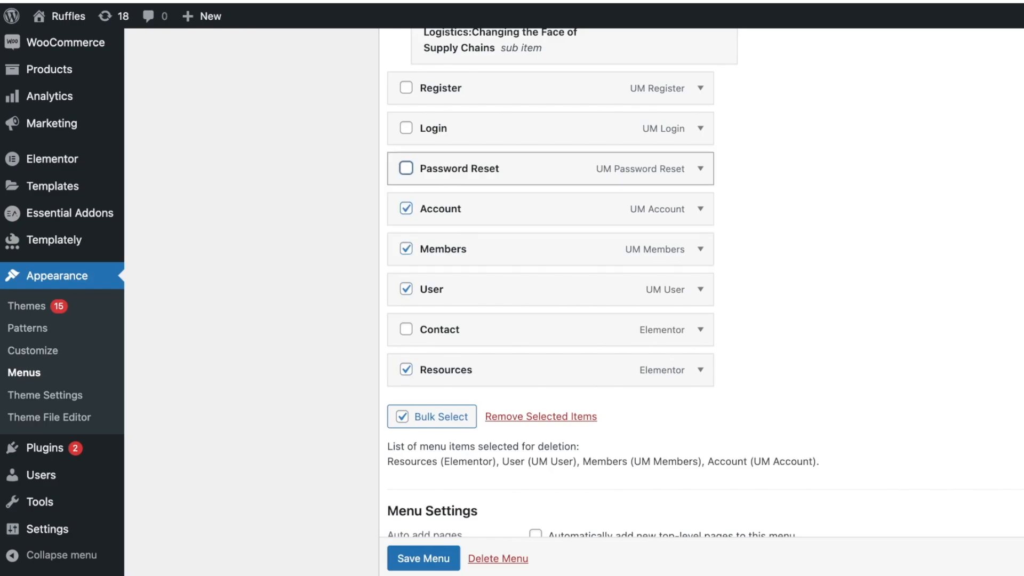
pyautogui.click(406, 169)
pyautogui.click(406, 128)
pyautogui.click(406, 87)
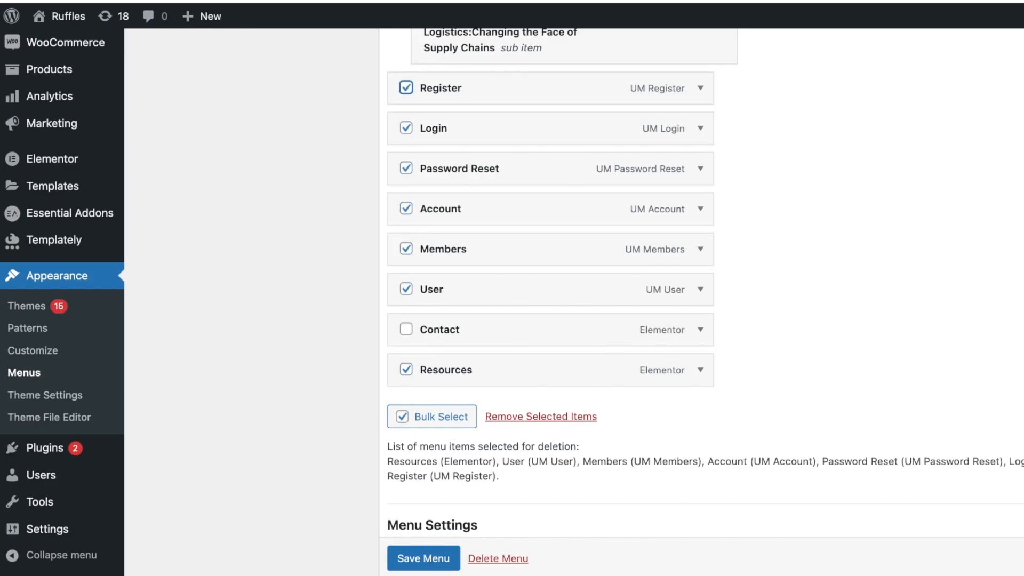
pyautogui.click(541, 416)
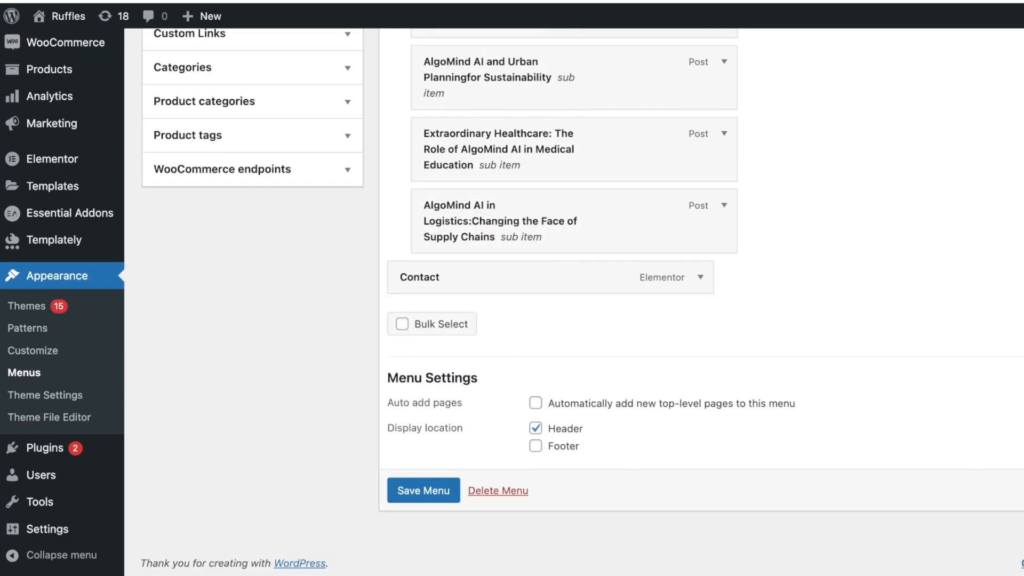
# Add all recent products, Marketing Course and Summer Dress, to the Header Menu
pyautogui.click(331, 182)
pyautogui.scroll(4, 330, 228)
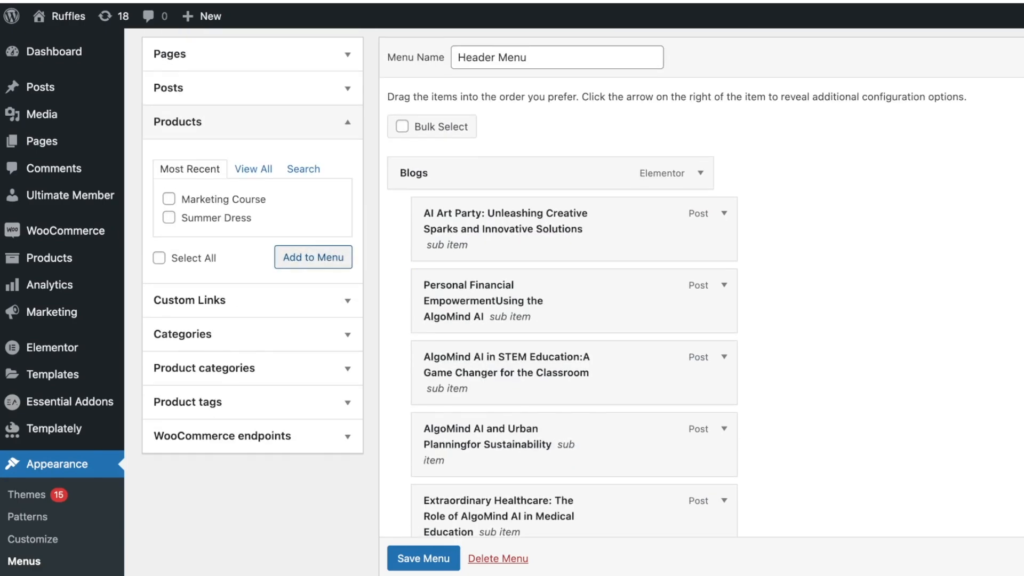
pyautogui.click(313, 257)
pyautogui.click(158, 257)
pyautogui.click(313, 257)
# Examine the other sources for menu items, from Custom Links and Categories through product taxonomies to WooCommerce endpoints
pyautogui.click(347, 300)
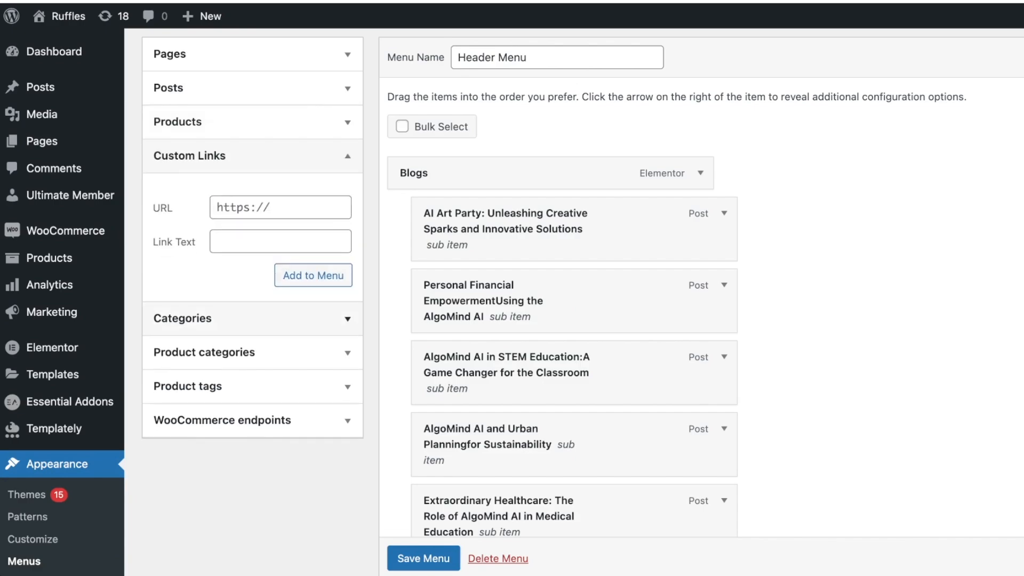
pyautogui.click(347, 352)
pyautogui.click(347, 224)
pyautogui.click(347, 191)
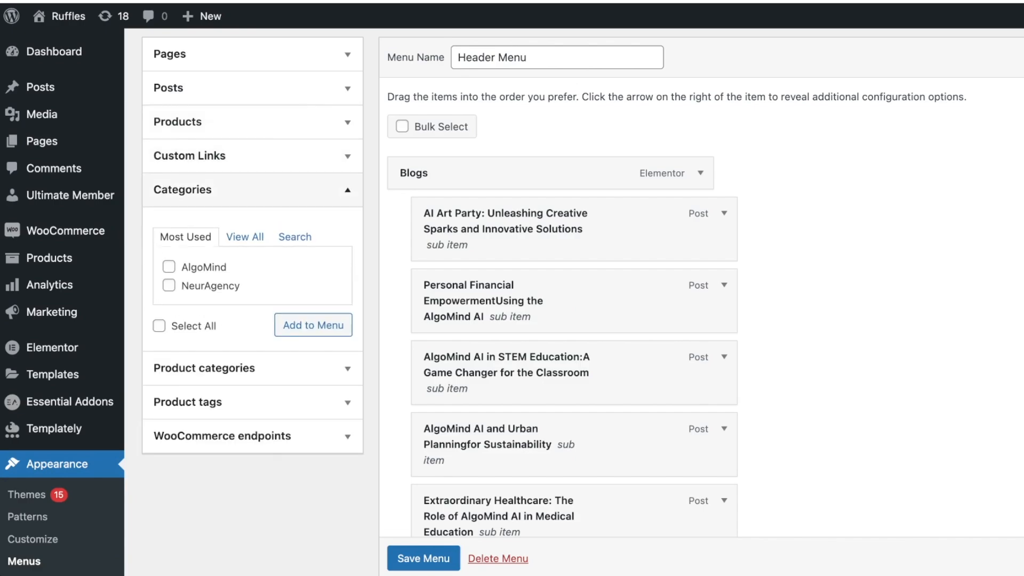
pyautogui.scroll(-1, 347, 366)
pyautogui.click(347, 366)
pyautogui.click(347, 380)
pyautogui.click(348, 353)
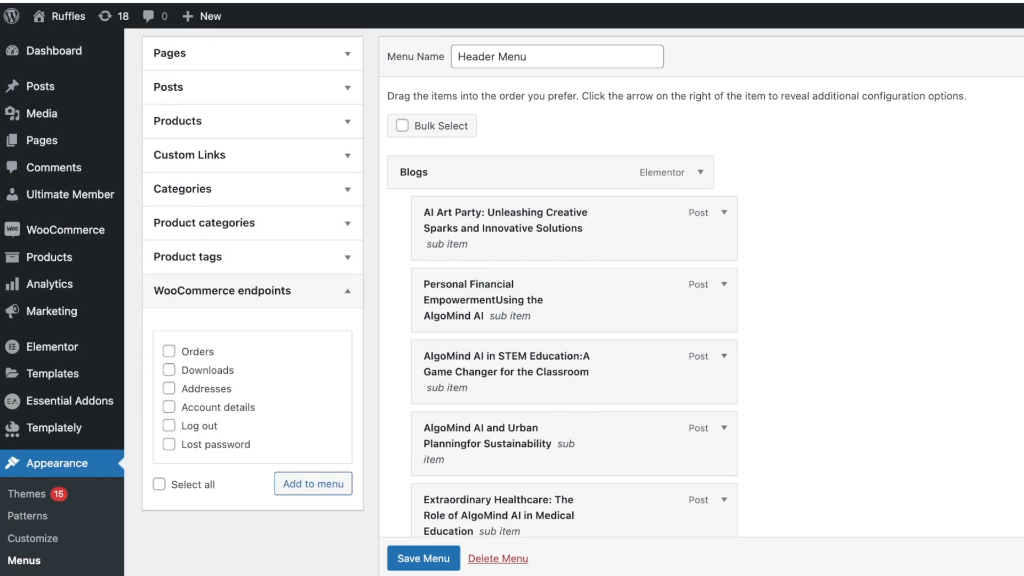
# Check the end of the Header Menu structure and save the menu
pyautogui.scroll(3, 512, 299)
pyautogui.scroll(-9, 512, 299)
pyautogui.scroll(-1, 512, 299)
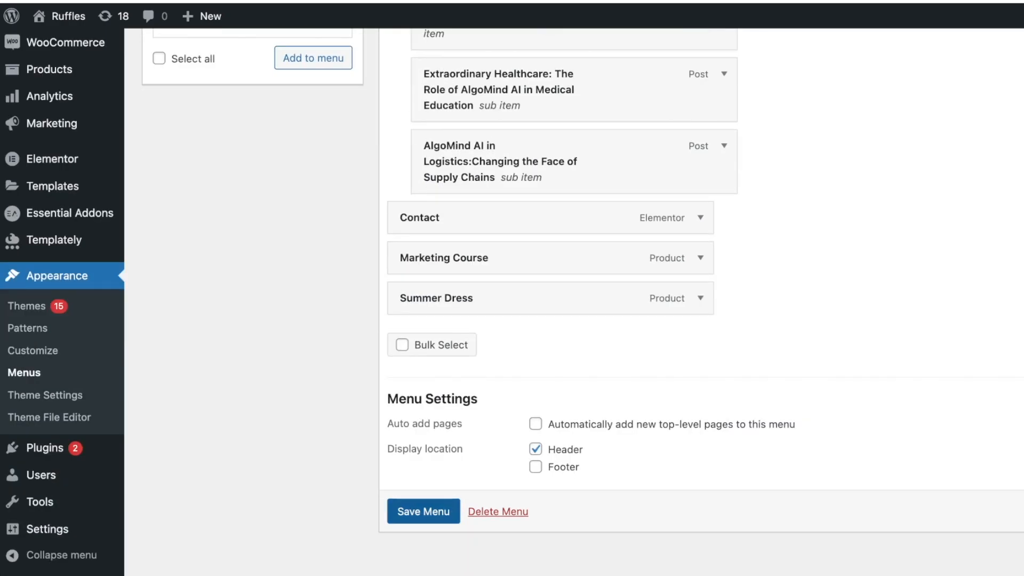
pyautogui.click(424, 511)
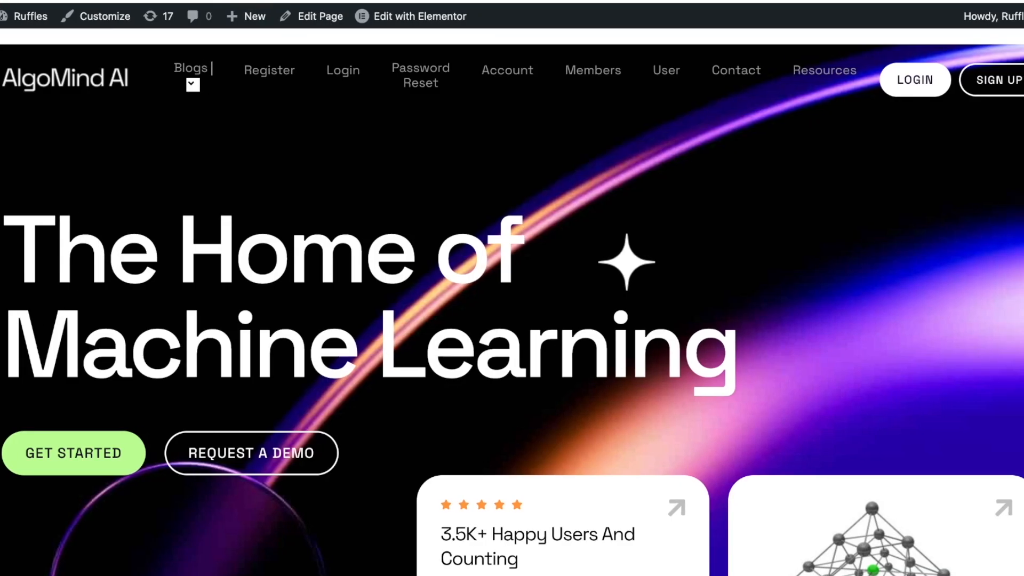
# Reload the live AlgoMind AI homepage and examine its header links, the Blogs dropdown and the page Blogs opens
pyautogui.press('super+r')
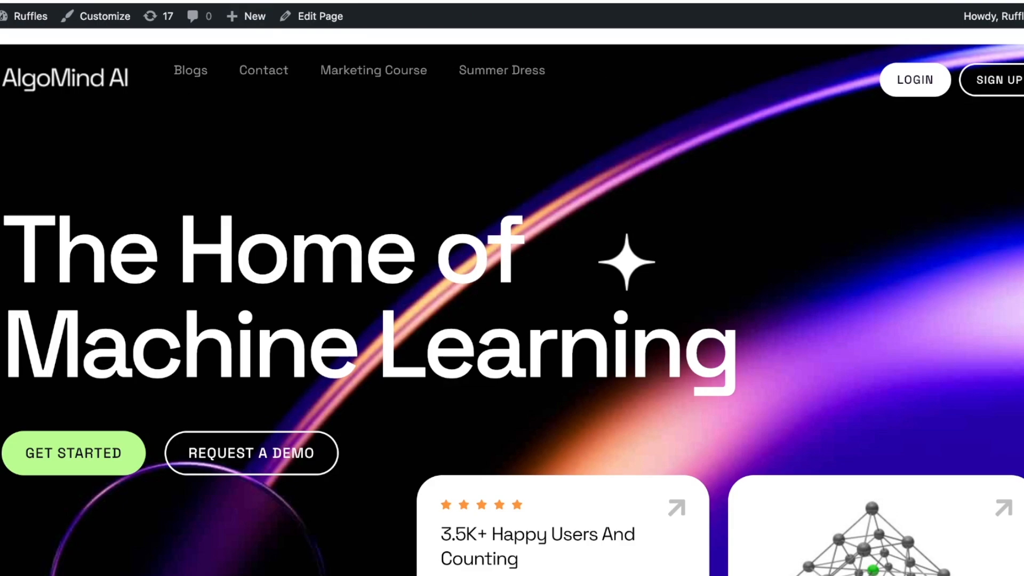
pyautogui.scroll(-2, 512, 298)
pyautogui.scroll(2, 512, 298)
pyautogui.moveTo(334, 71)
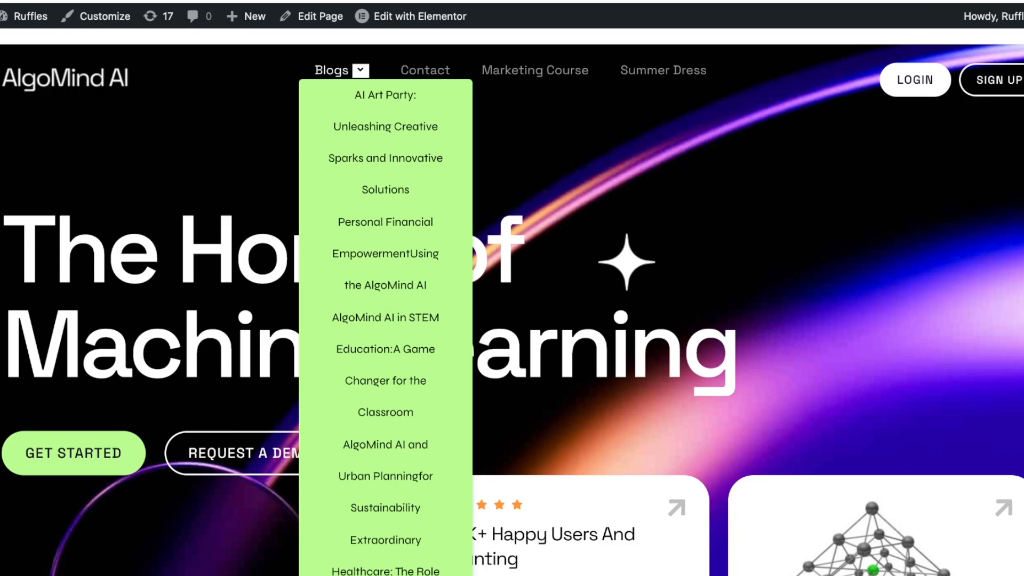
pyautogui.click(332, 71)
pyautogui.moveTo(341, 70)
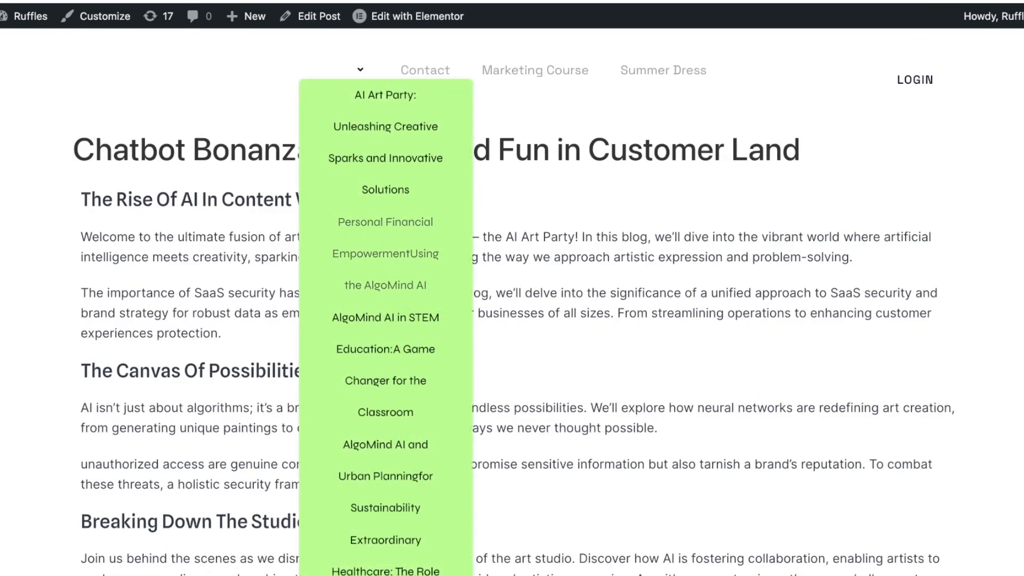
pyautogui.scroll(-3, 385, 427)
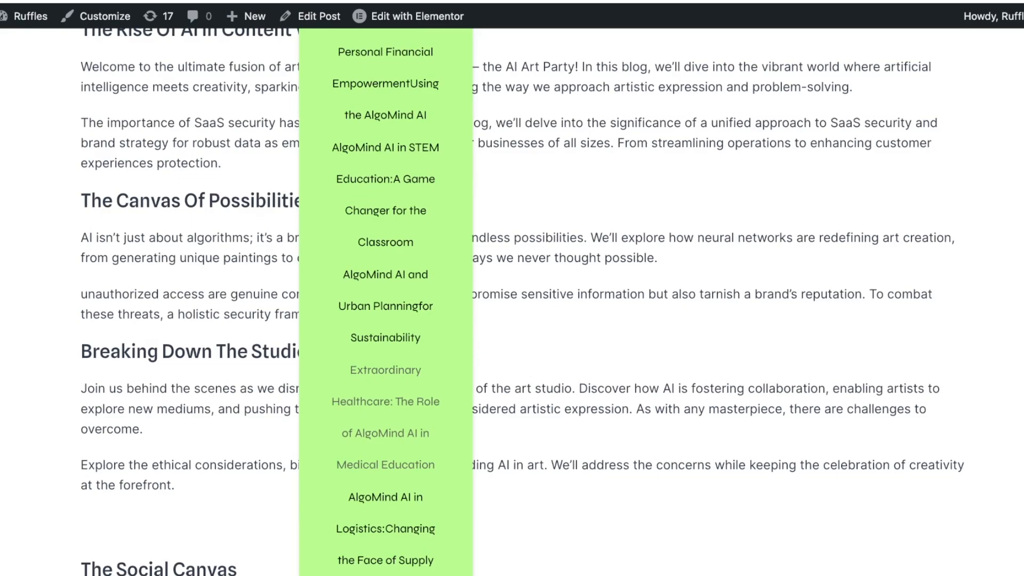
pyautogui.scroll(3, 385, 427)
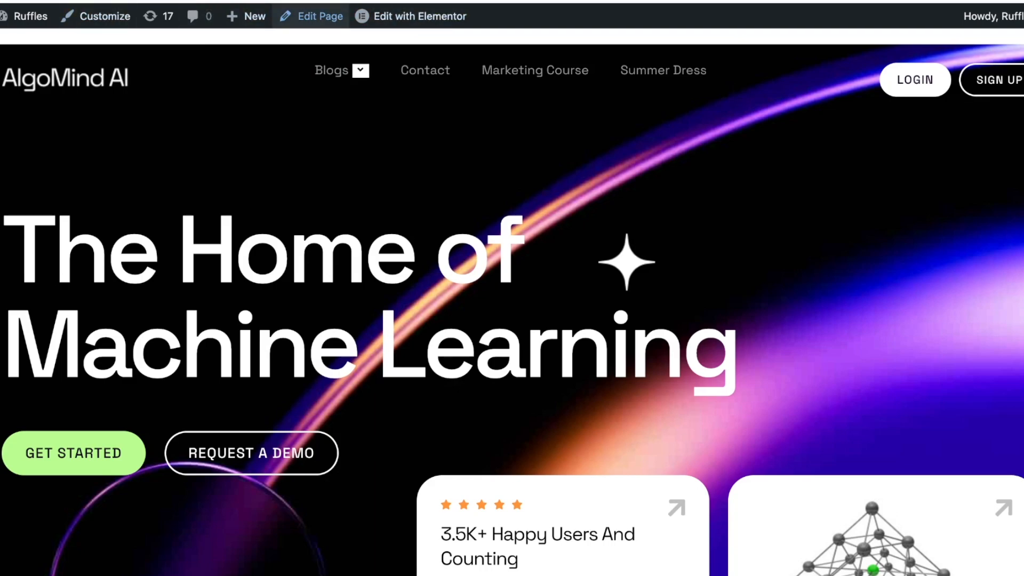
# Open the AlgoMind AI page for editing, glance at the Templately library, and launch the Elementor editor
pyautogui.click(312, 16)
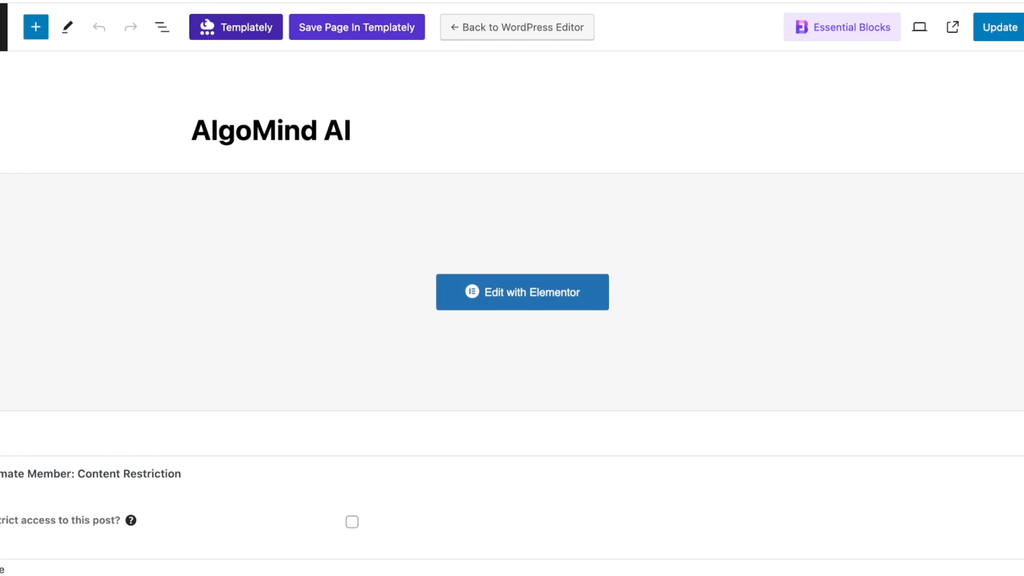
pyautogui.click(236, 27)
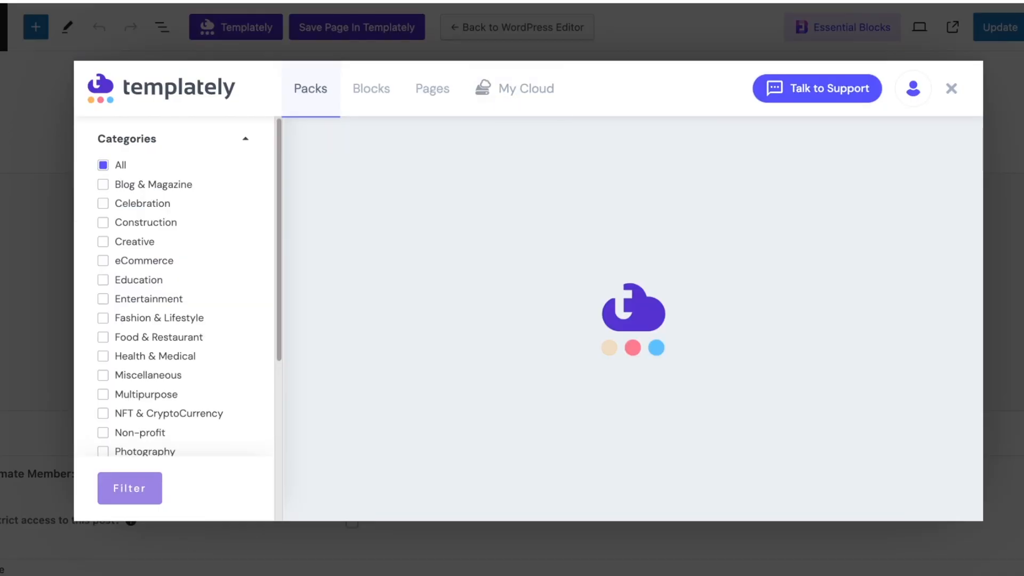
pyautogui.click(951, 89)
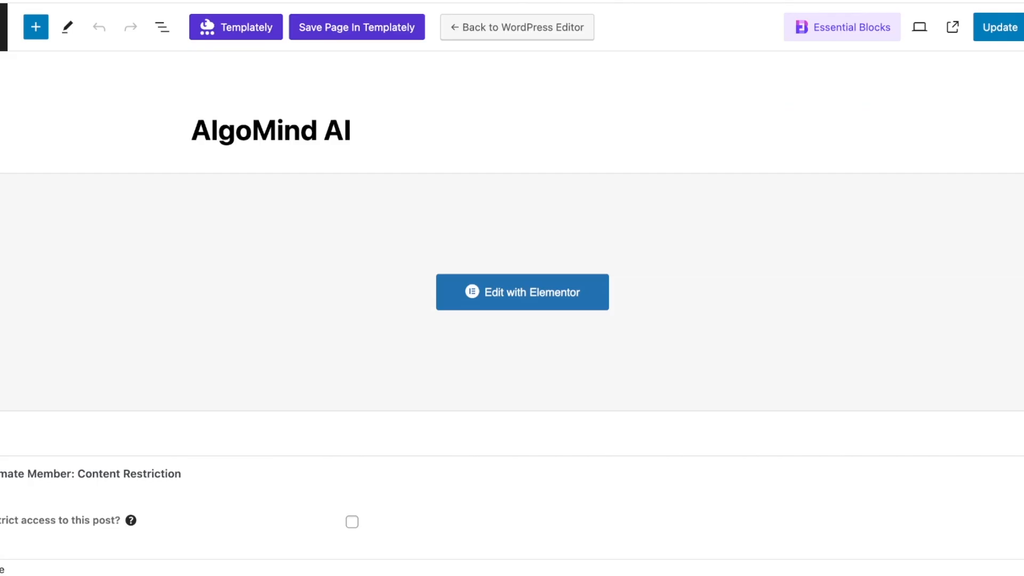
pyautogui.click(522, 292)
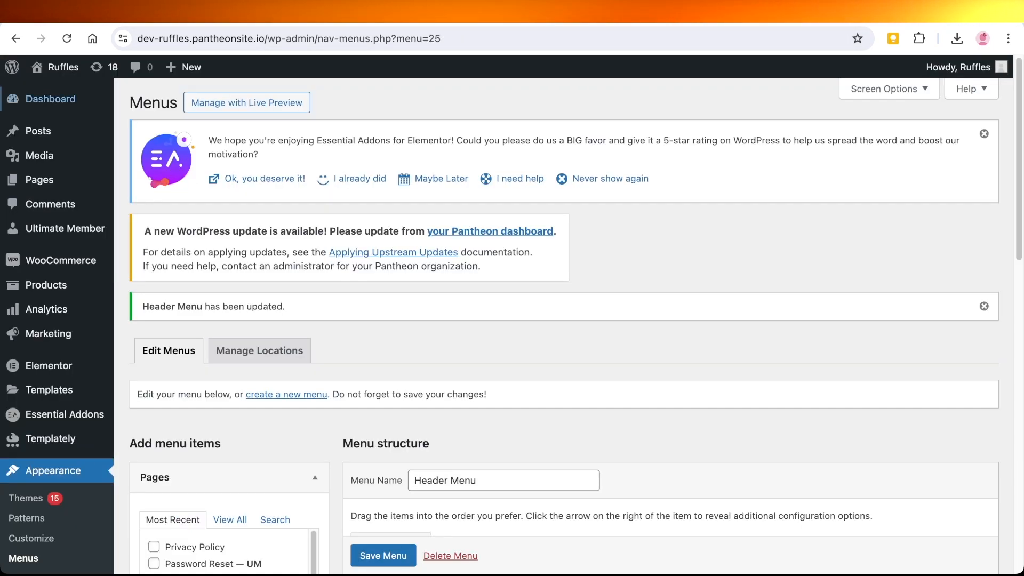
# Visit the live Ruffles site from the Menus screen
pyautogui.moveTo(59, 67)
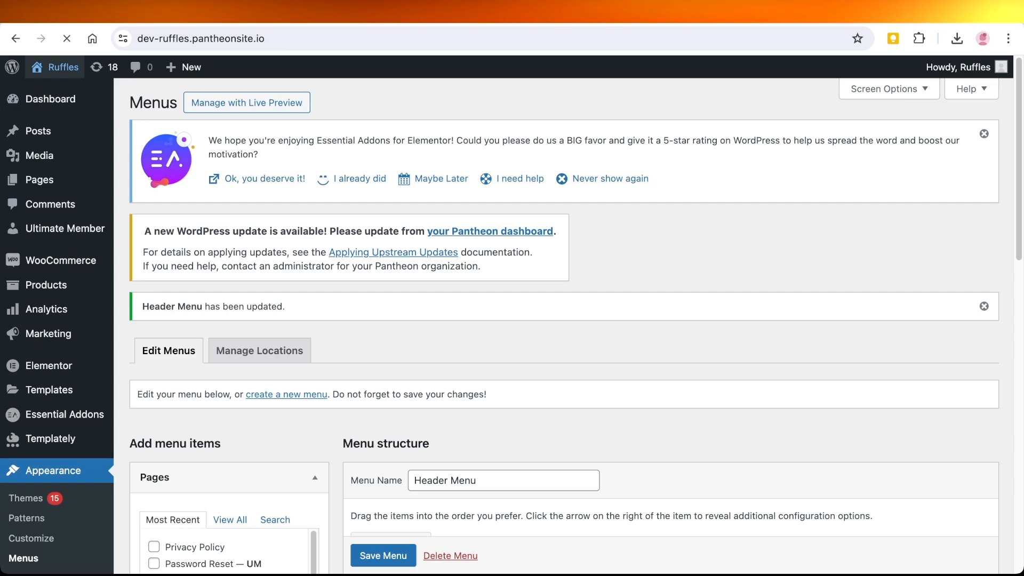